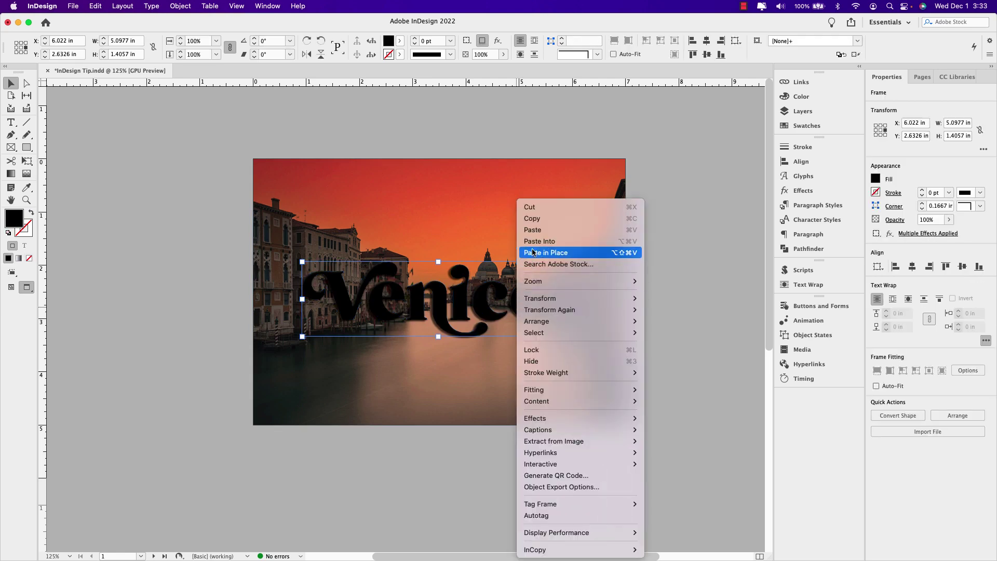
- Paste the copied photo in place, fade the background photo to 68% opacity, and open Unsplash's Travel topic
click(533, 253)
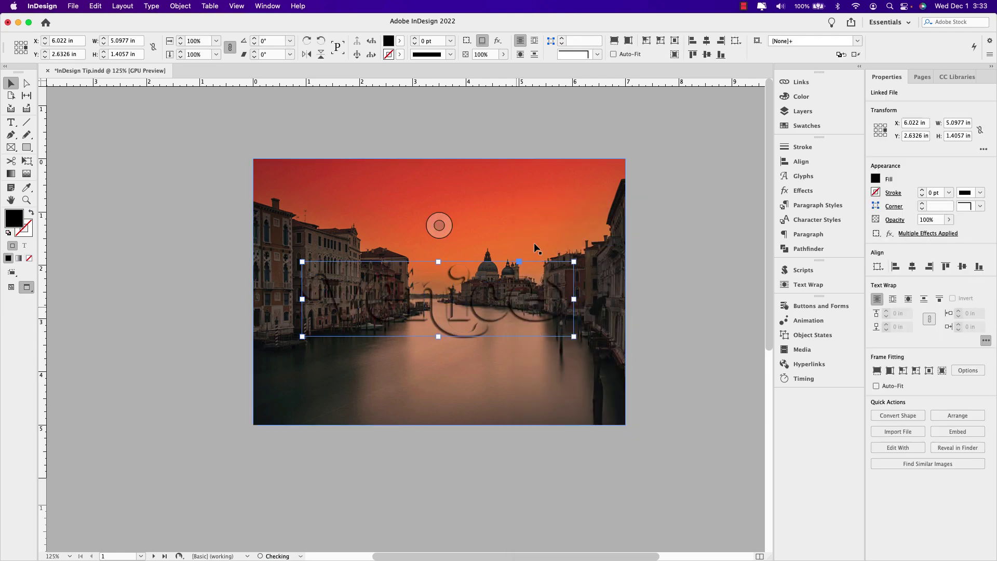
click(586, 224)
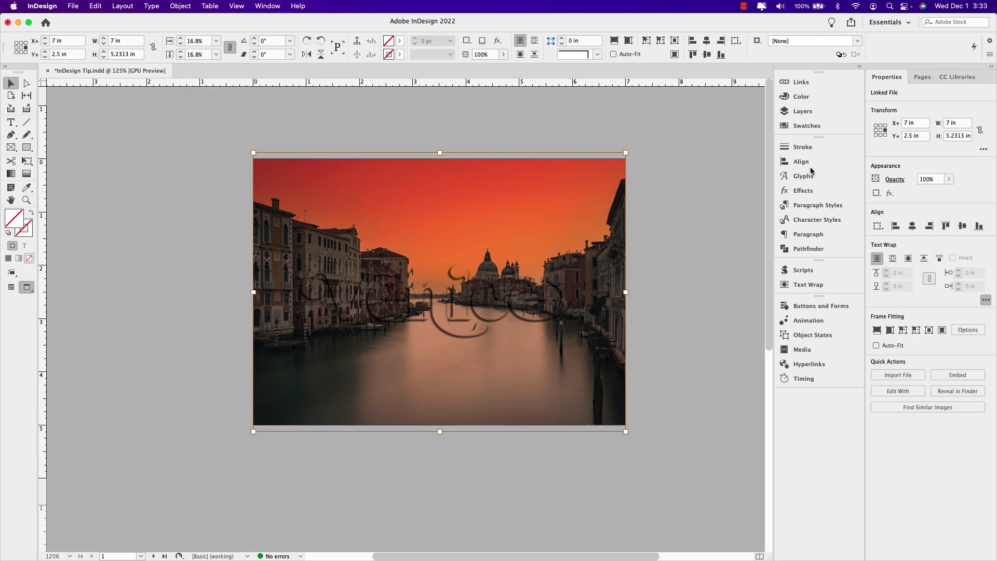
click(949, 179)
mouse_move(950, 193)
mouse_down()
mouse_move(921, 194)
mouse_move(932, 194)
mouse_up()
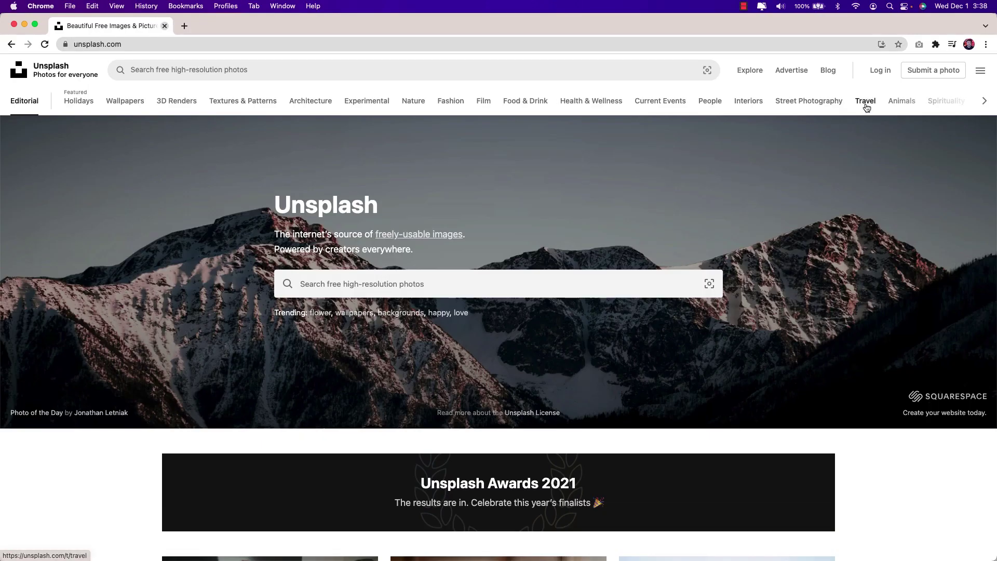
click(866, 104)
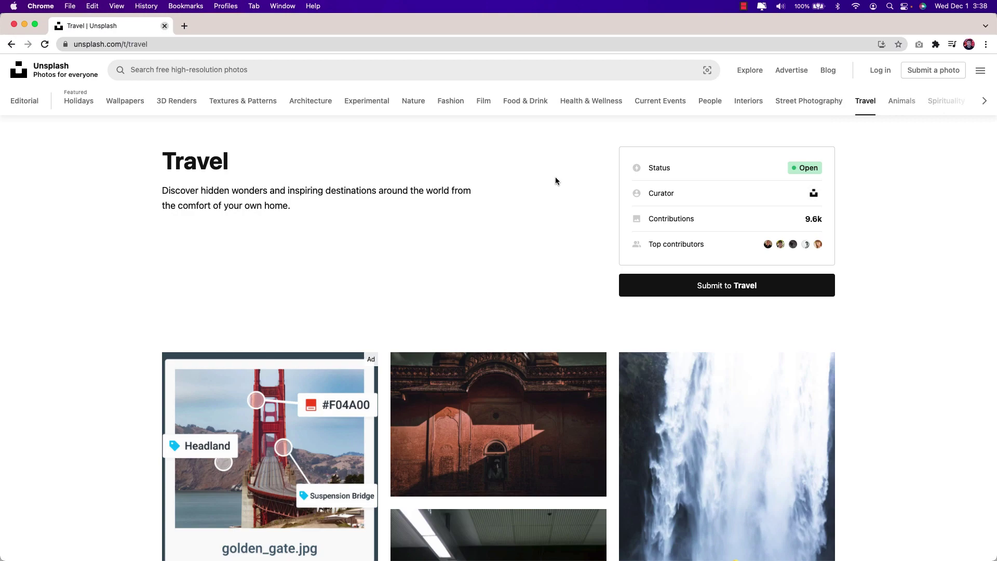
- Scroll down the Unsplash Travel photo grid and open the Venice canal sunset photo
scroll(556, 178, down, 10)
scroll(555, 185, down, 20)
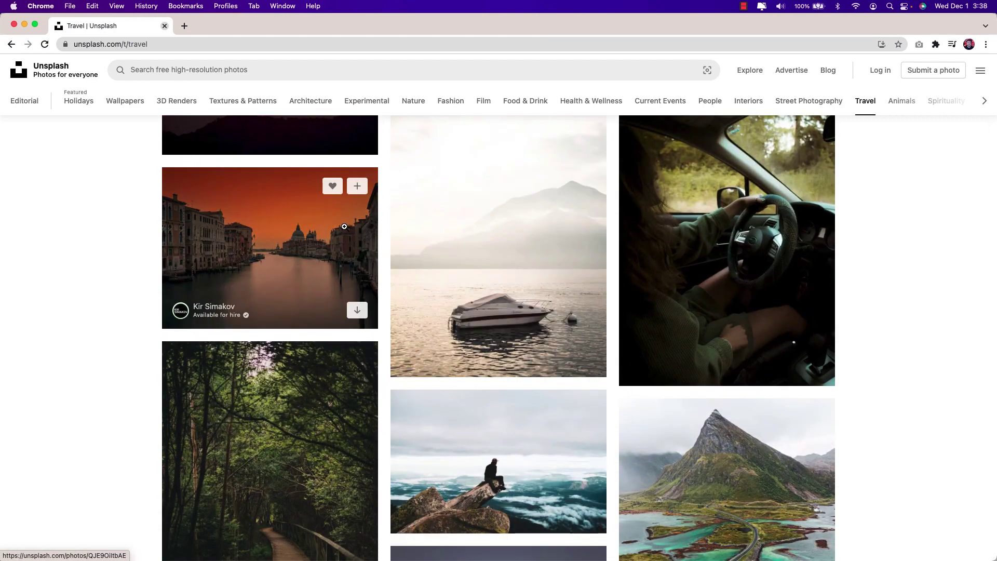
click(351, 222)
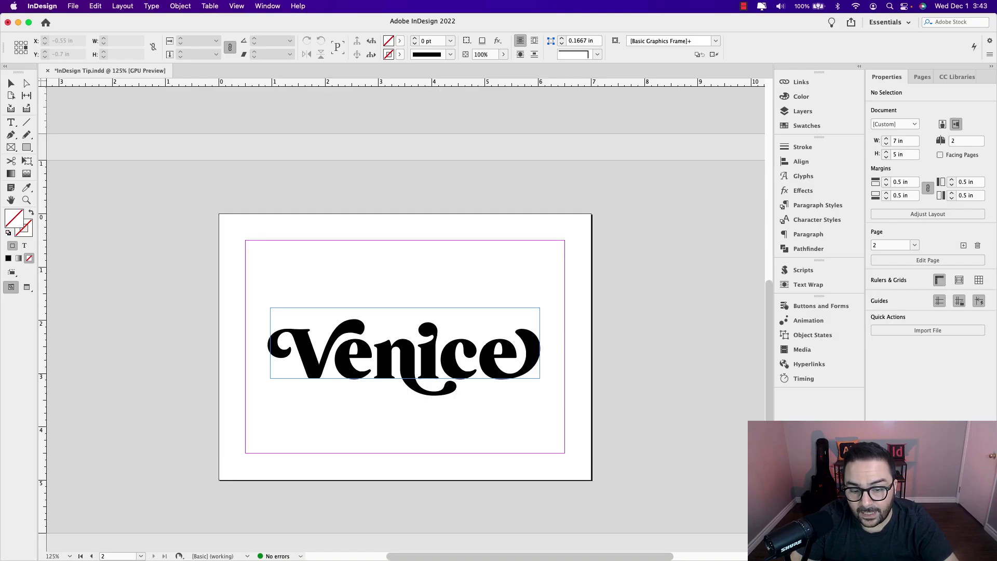
- Place the downloaded Venice canal photo in a frame covering the whole page
drag(3, 228, 304, 246)
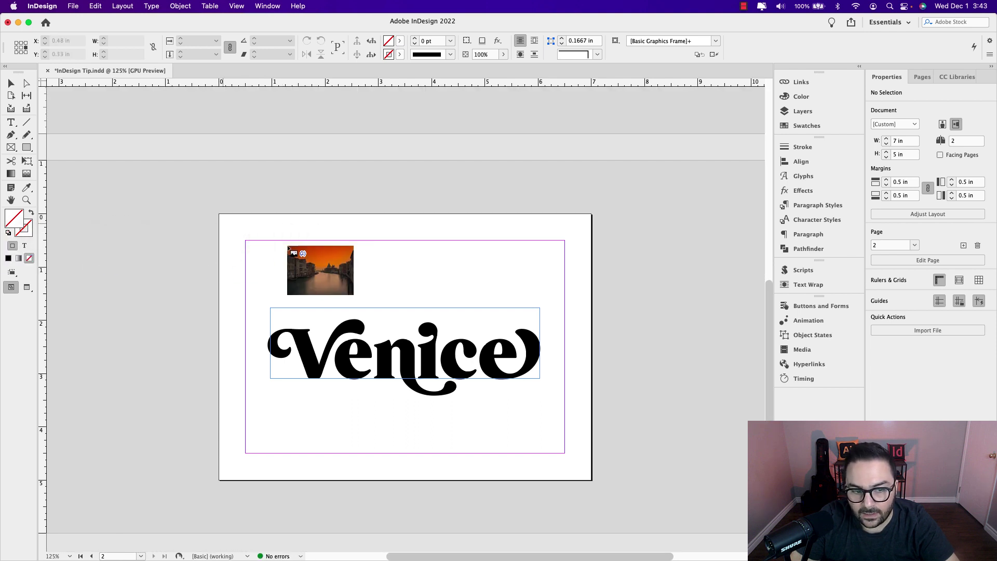
drag(220, 216, 586, 476)
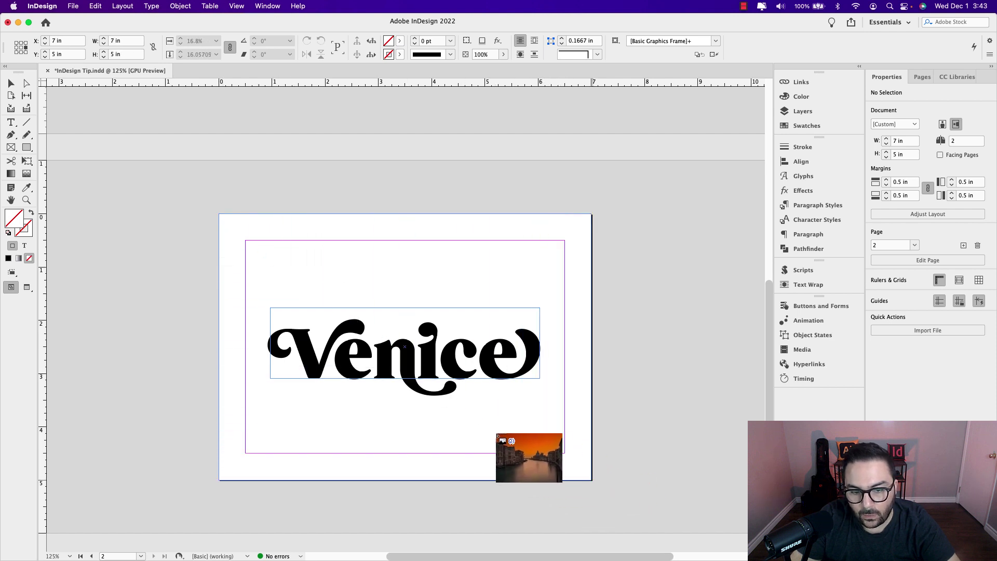
click(496, 436)
key(Escape)
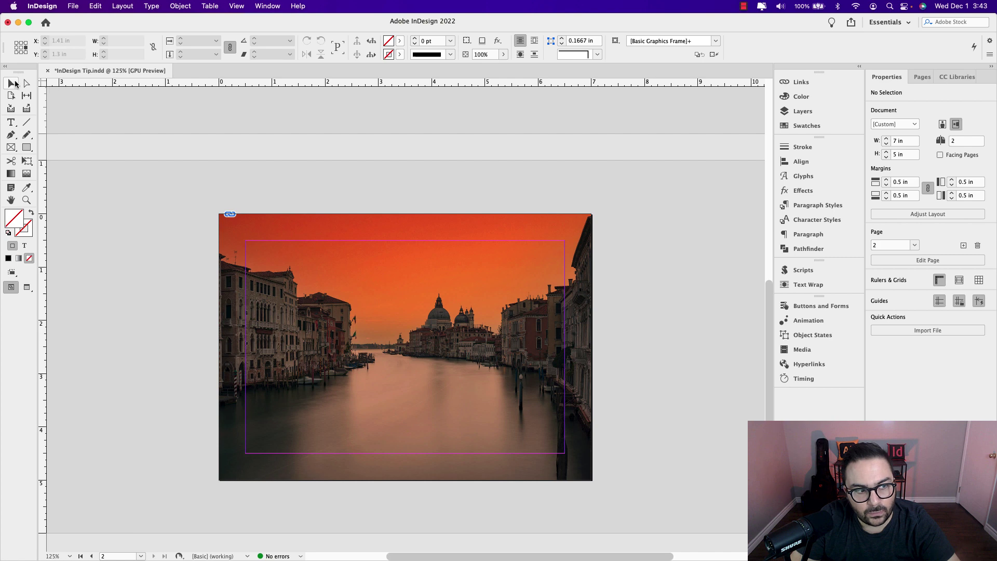
- Send the placed photo to the back, behind the black Venice lettering
click(285, 248)
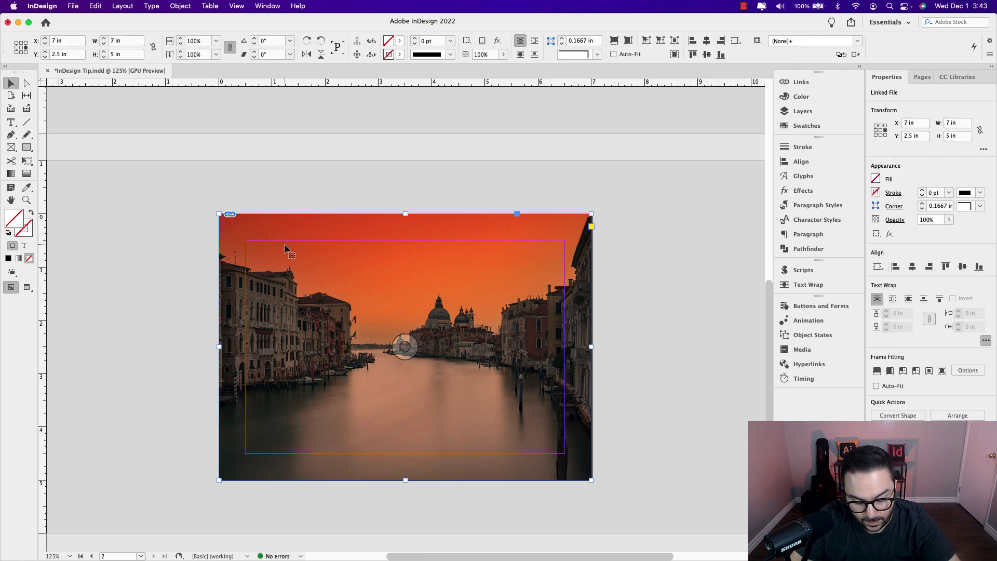
key(super+shift+bracketleft)
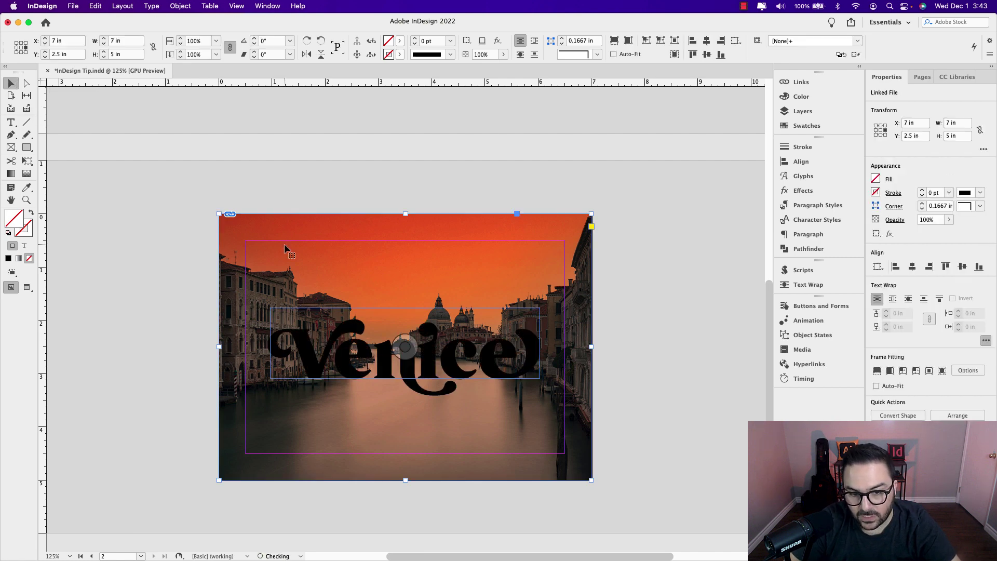
click(180, 6)
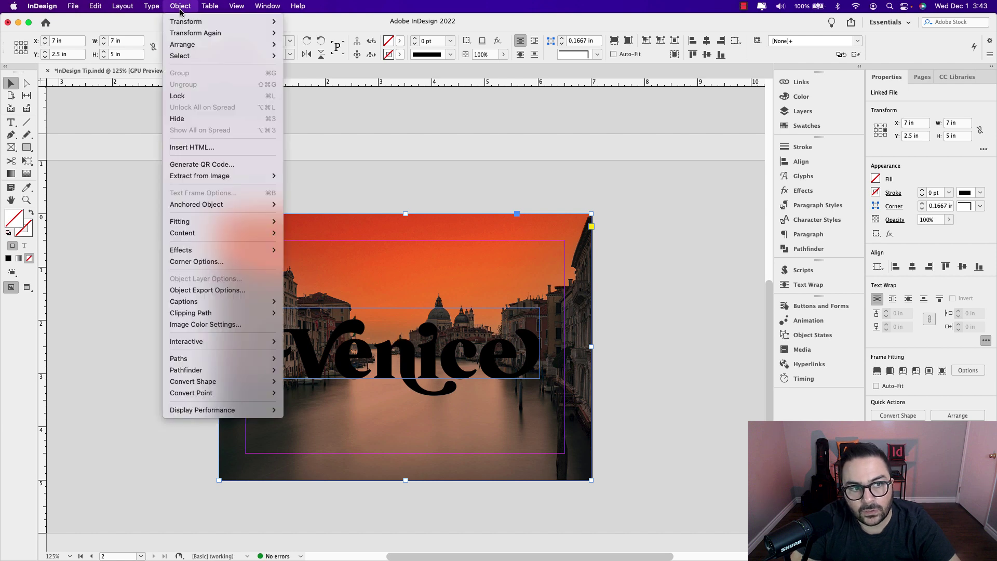
mouse_move(180, 49)
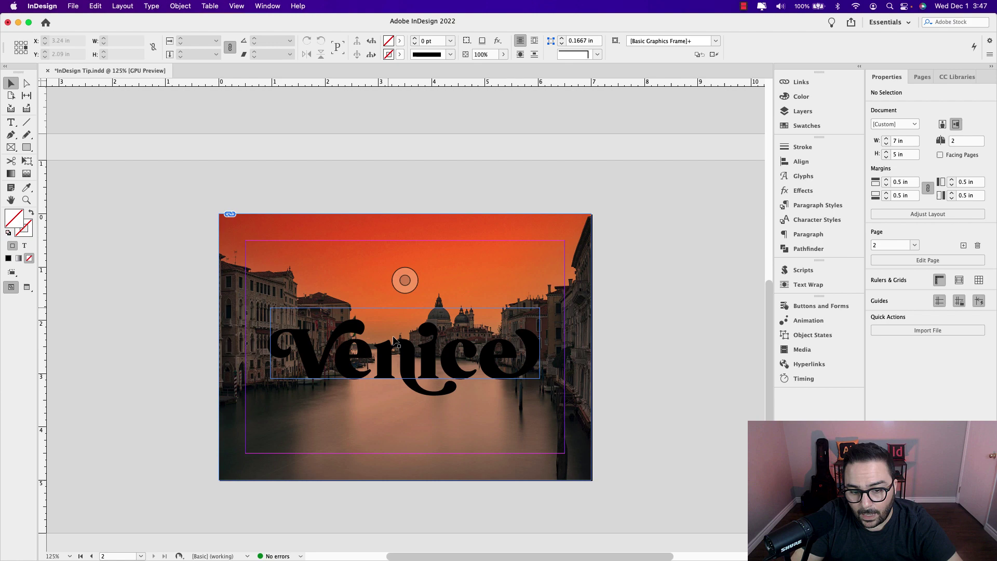
- Convert the selected Venice text frame to outlines with Type > Create Outlines
click(402, 355)
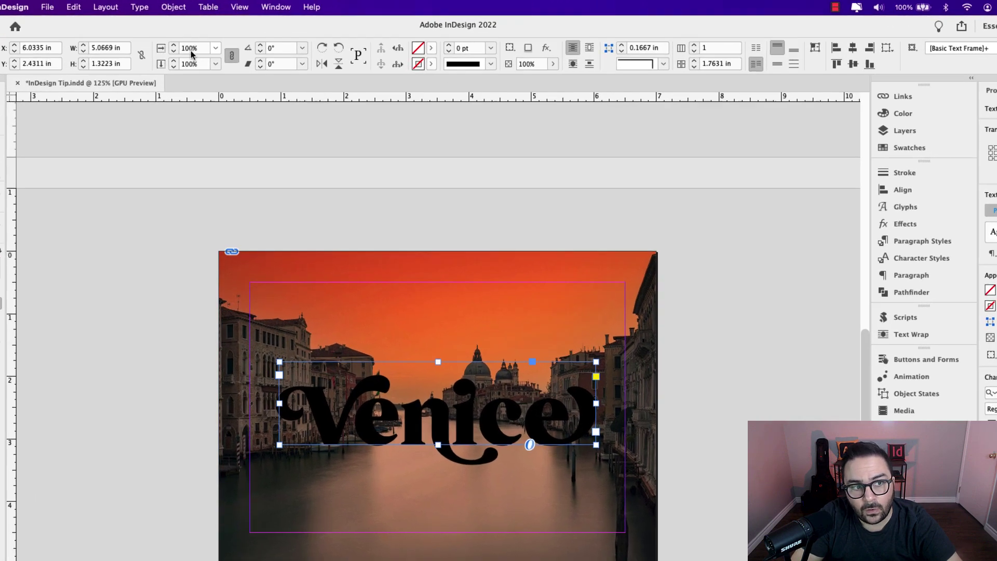
click(151, 5)
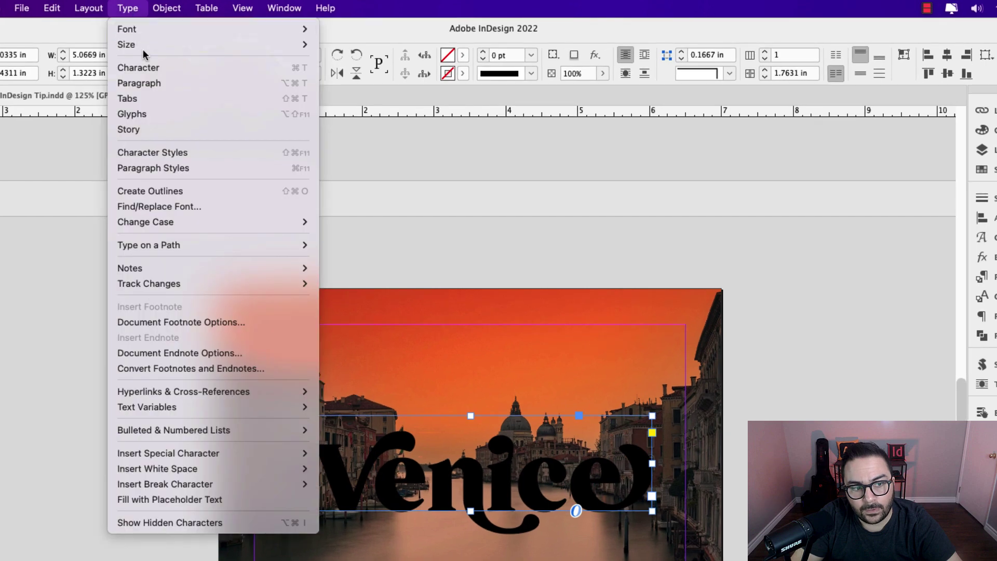
click(200, 191)
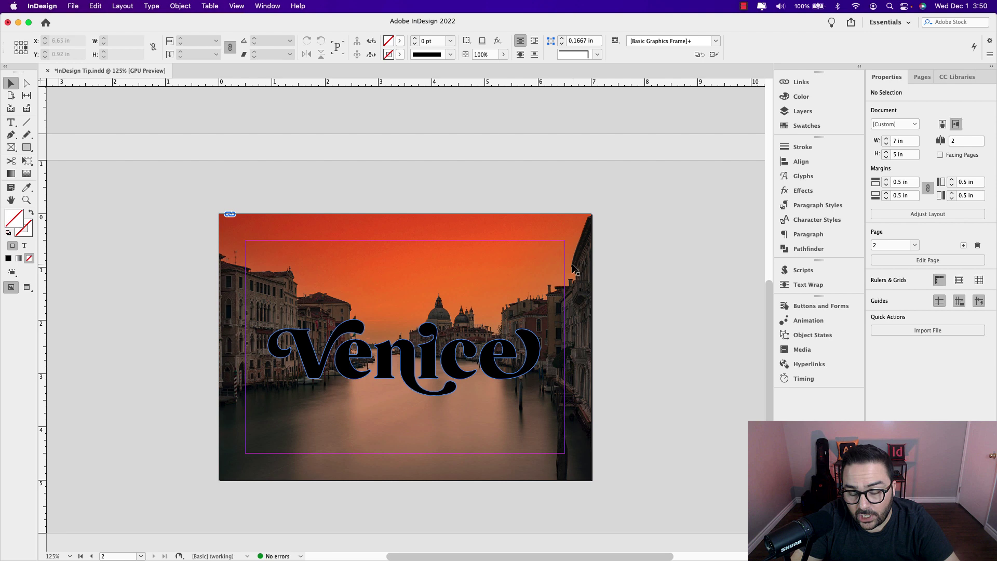
- Copy the background Venice canal photo
click(405, 280)
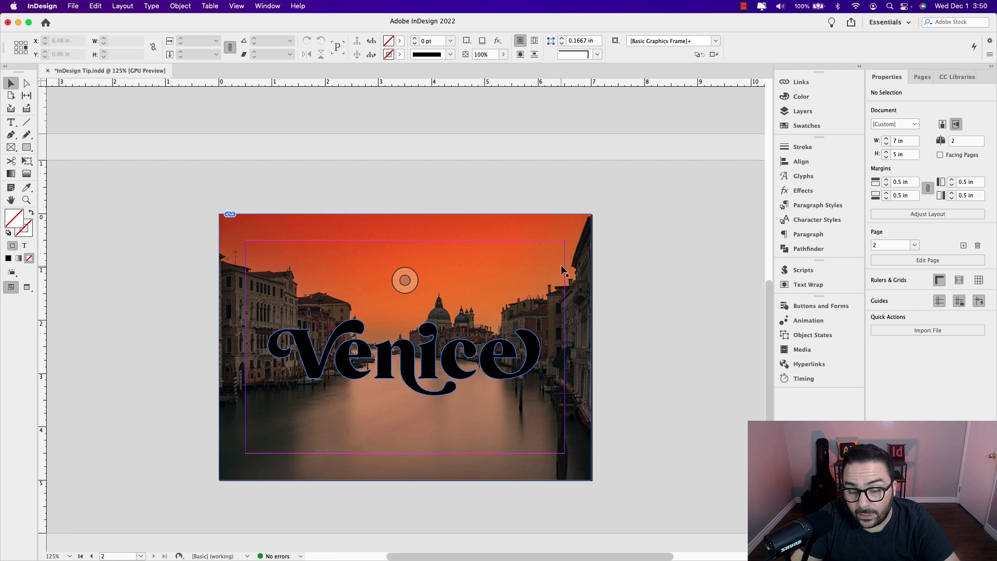
click(533, 267)
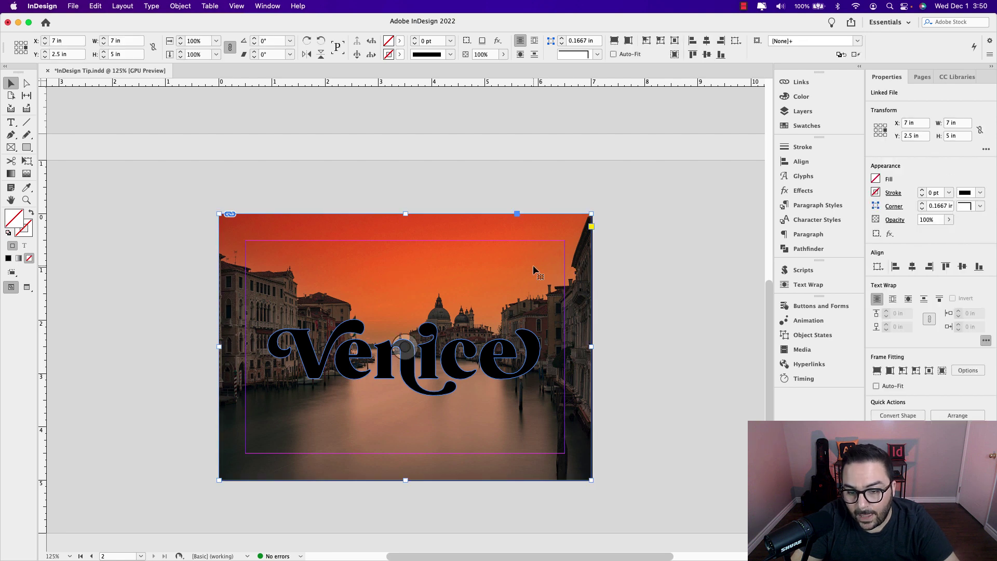
right_click(533, 268)
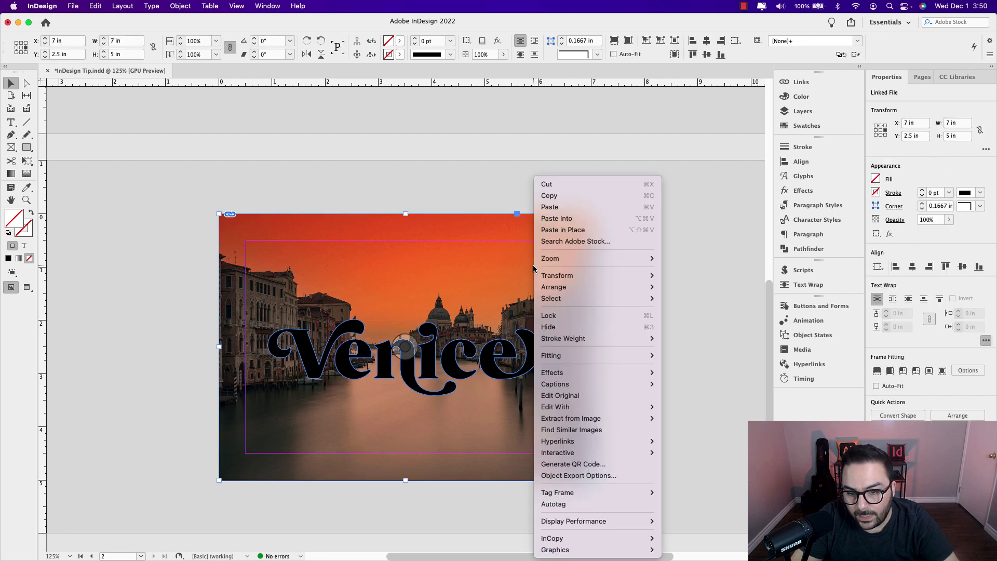
click(559, 196)
- Paste the copied photo into the Venice letter outlines with Paste Into
key(super+shift+a)
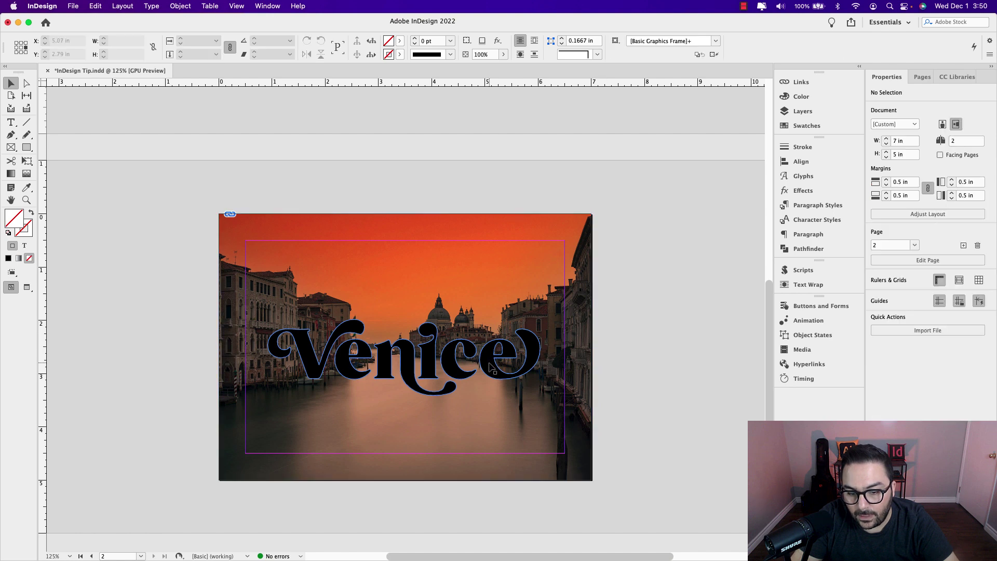
click(490, 367)
right_click(490, 367)
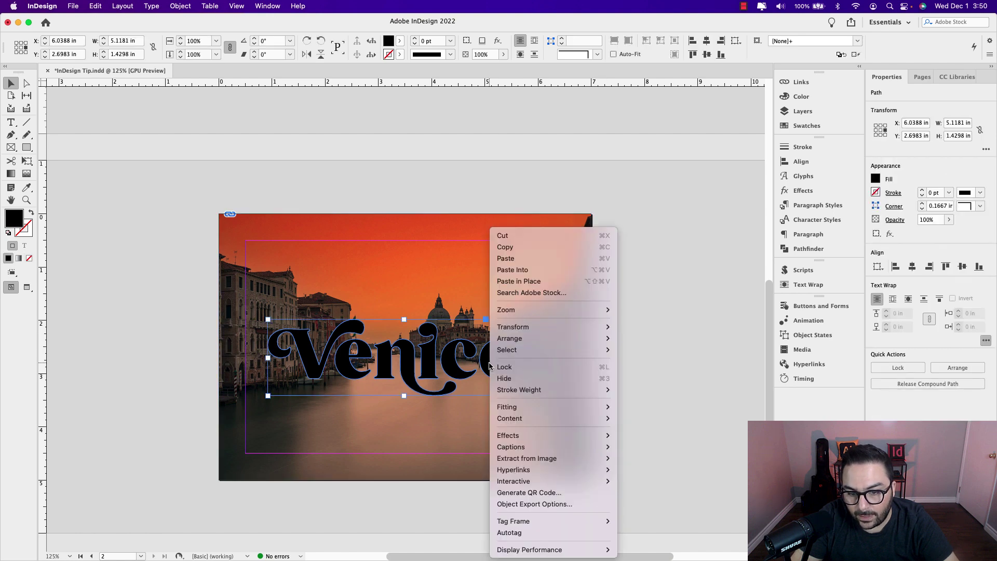
click(520, 270)
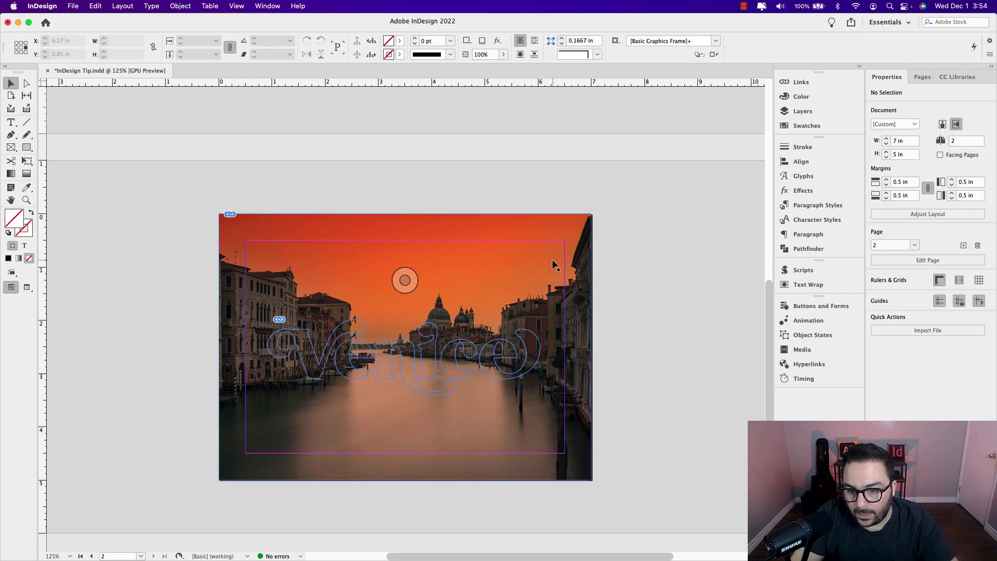
- Select the background canal photo's content and lower its opacity to 65%
click(553, 262)
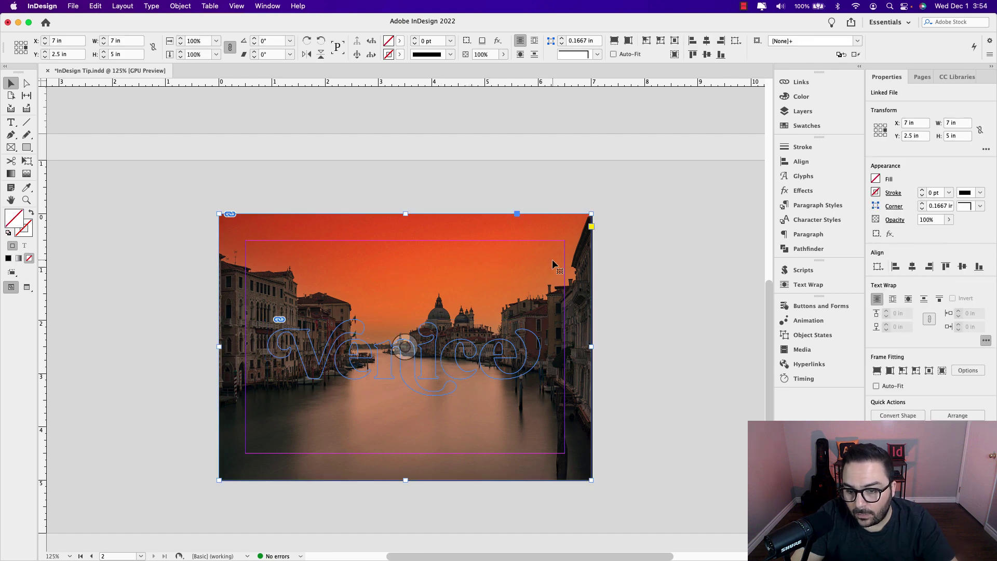
double_click(553, 262)
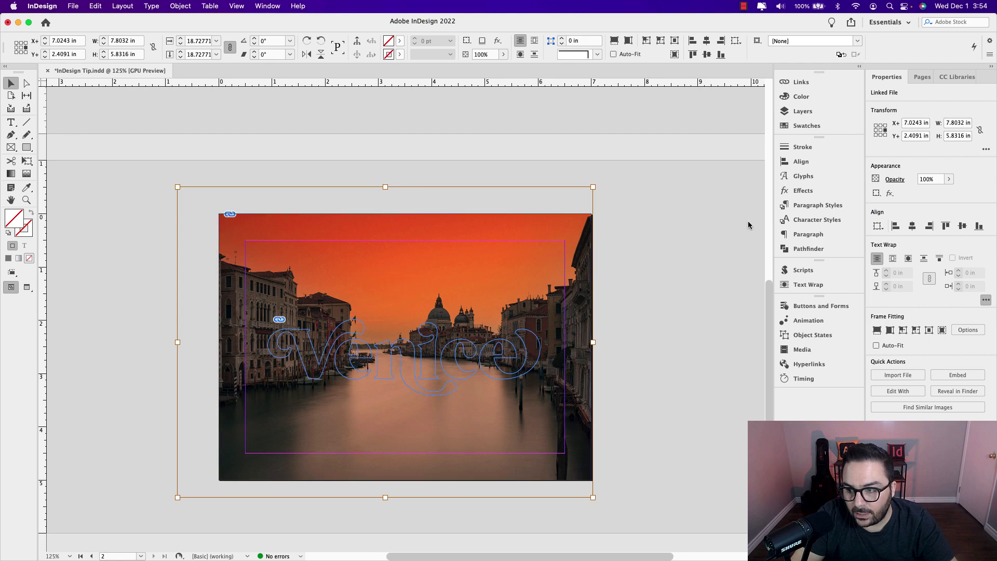
click(948, 179)
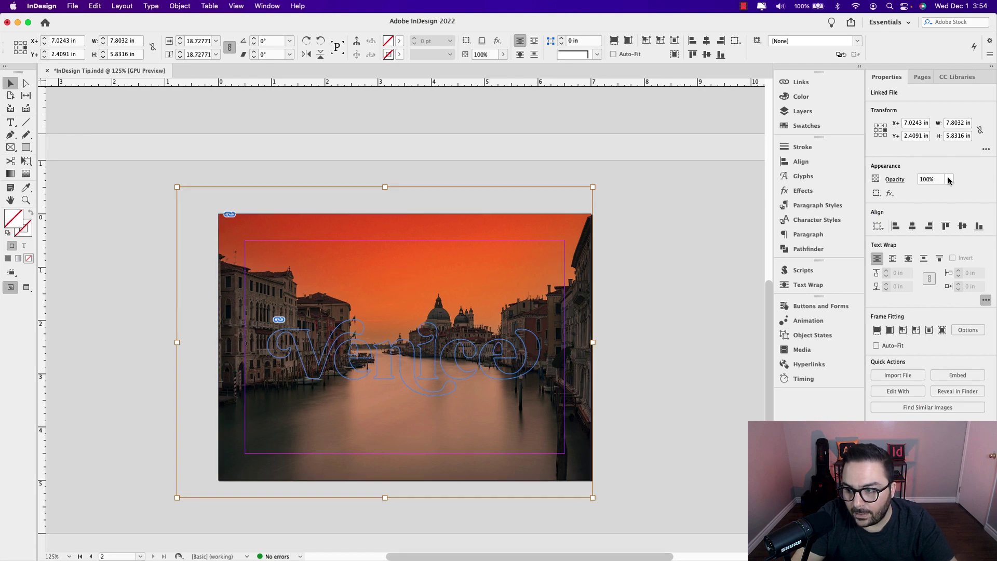
drag(948, 193, 947, 195)
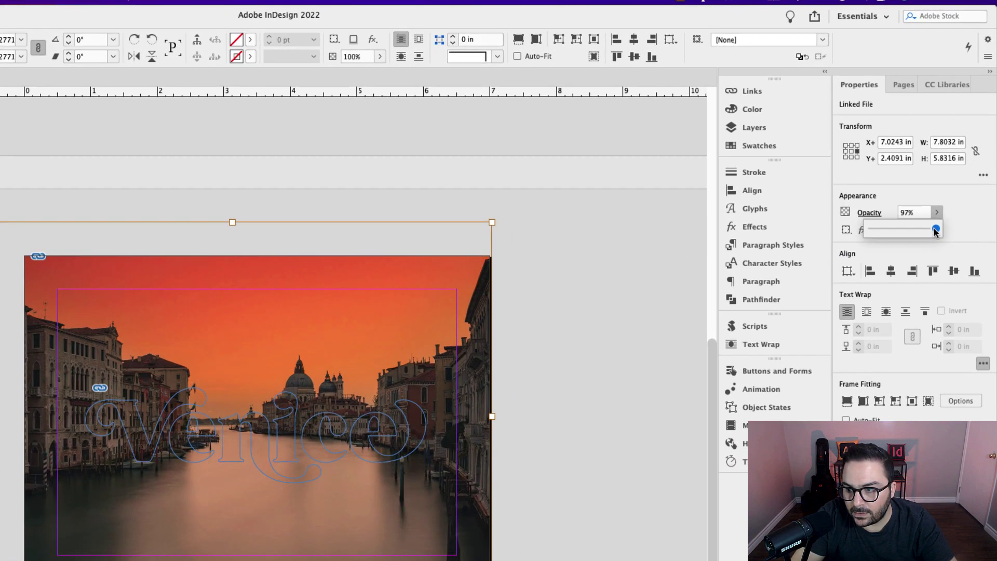
drag(934, 231, 916, 232)
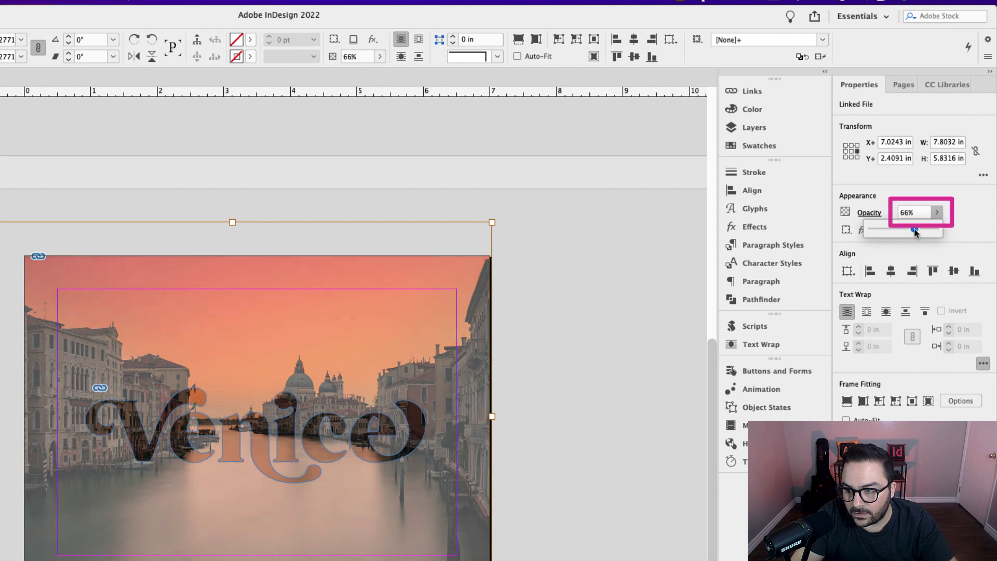
click(518, 328)
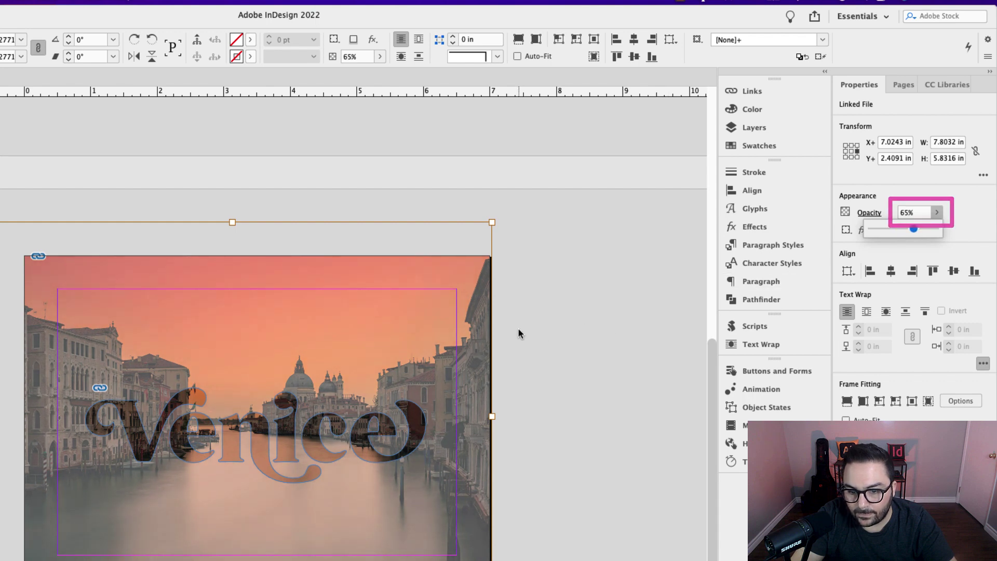
- Select the Venice text and float the Effects panel out on its own
click(362, 447)
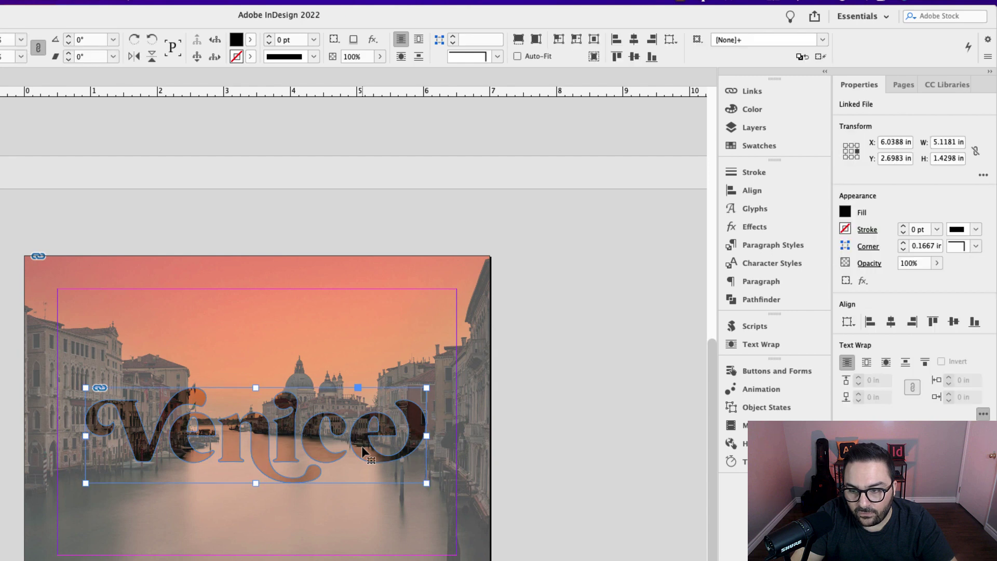
click(753, 227)
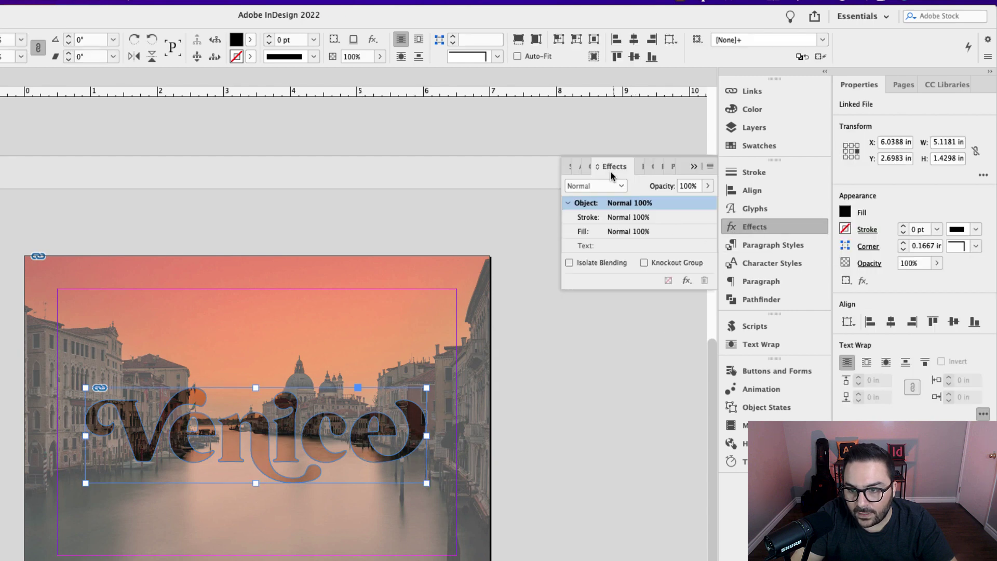
drag(609, 171, 549, 338)
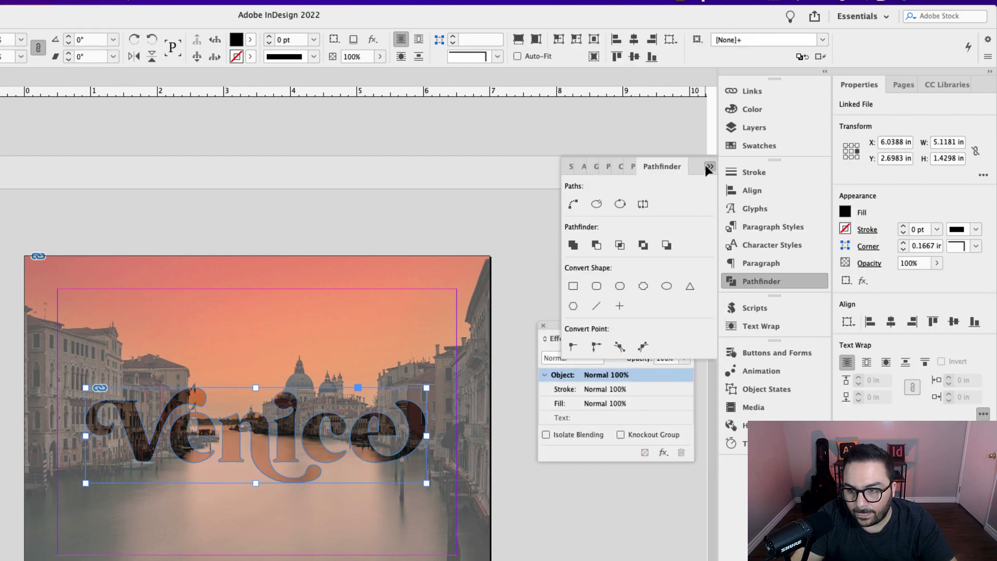
click(709, 167)
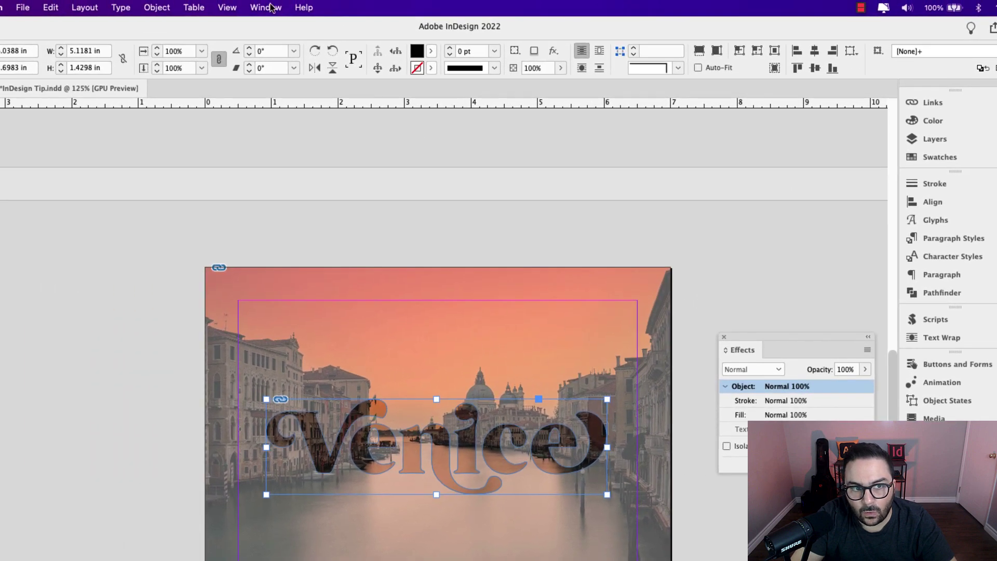
click(262, 8)
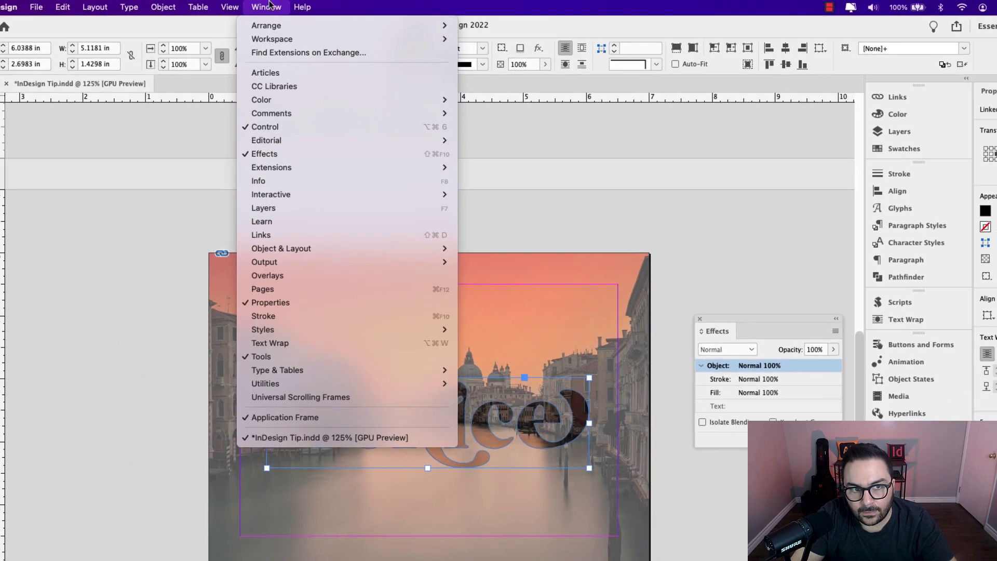
key(Escape)
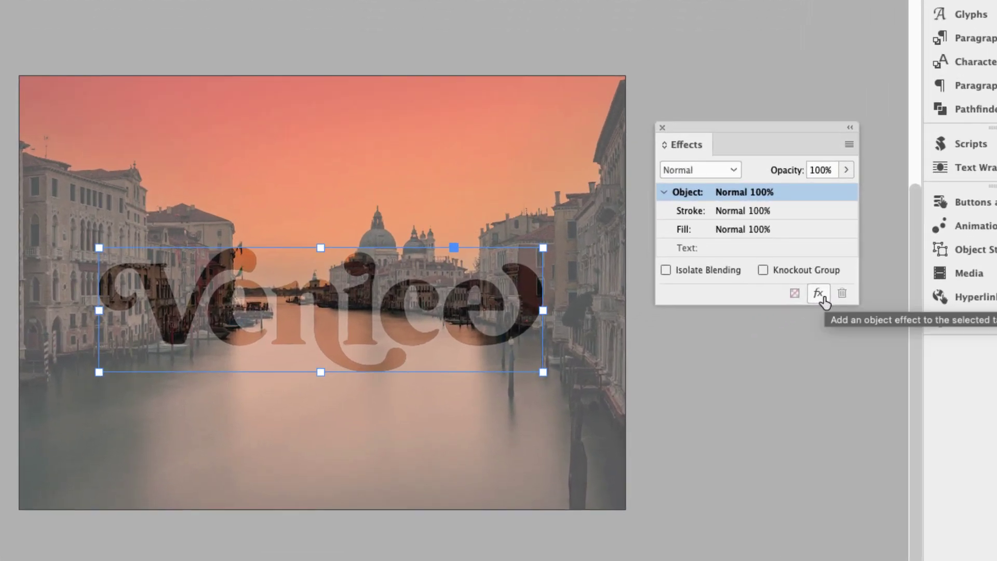
- Add a Bevel and Emboss effect using the Emboss style and Smooth technique
click(824, 295)
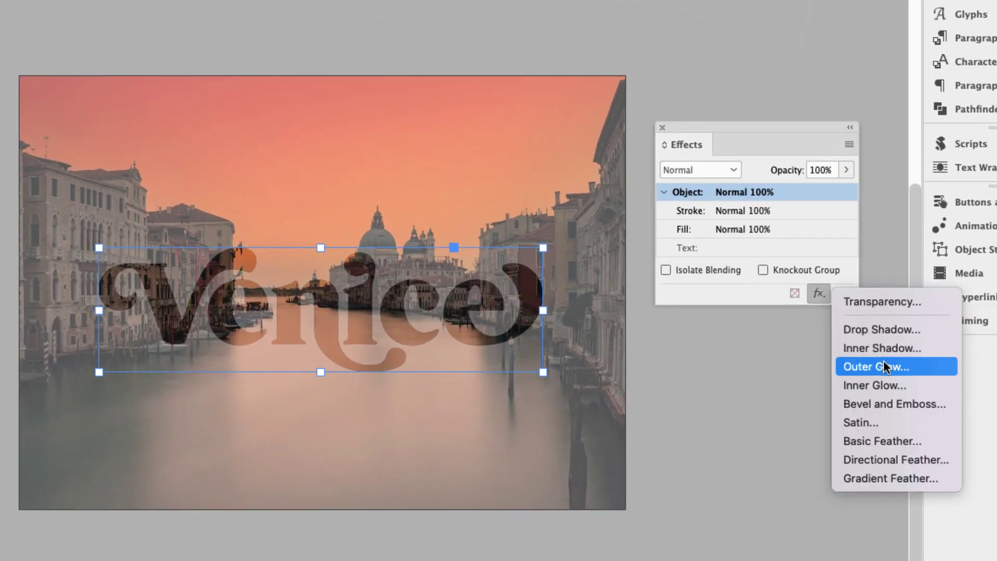
click(925, 407)
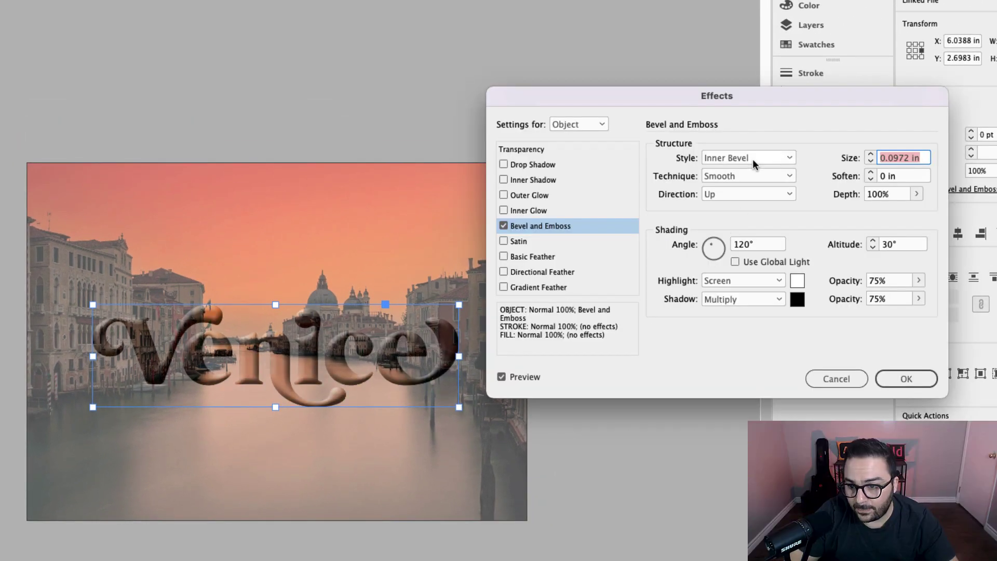
click(752, 159)
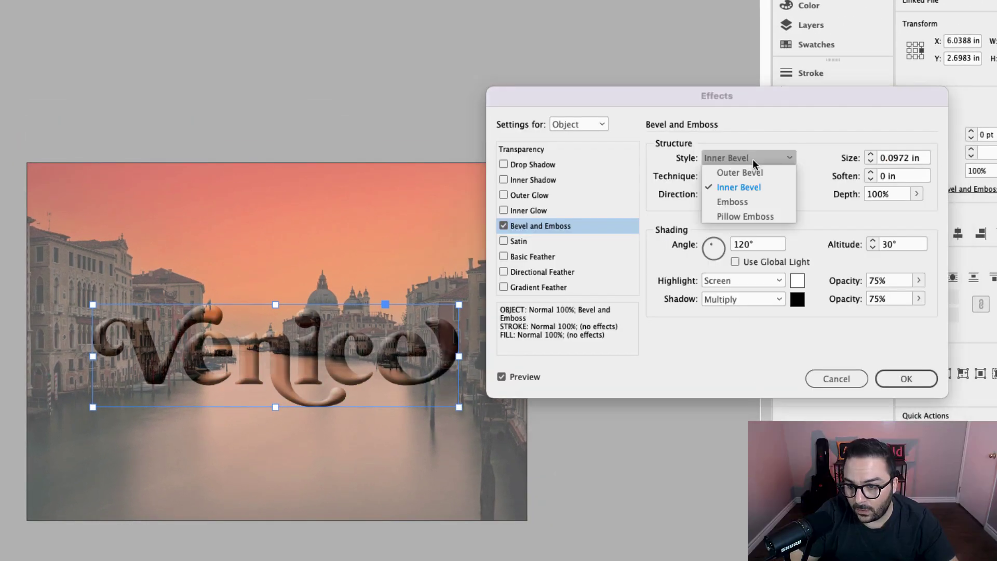
click(748, 199)
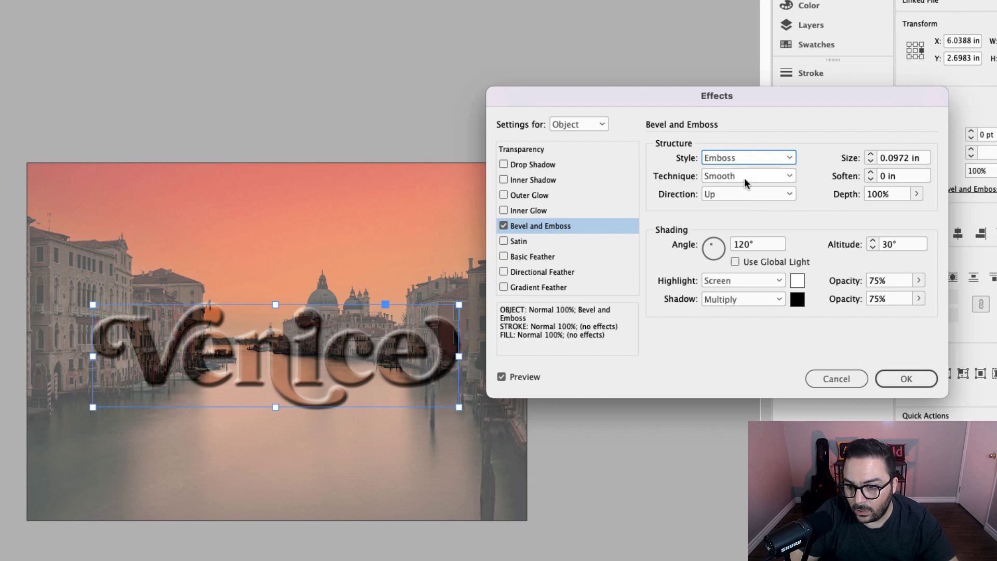
click(744, 178)
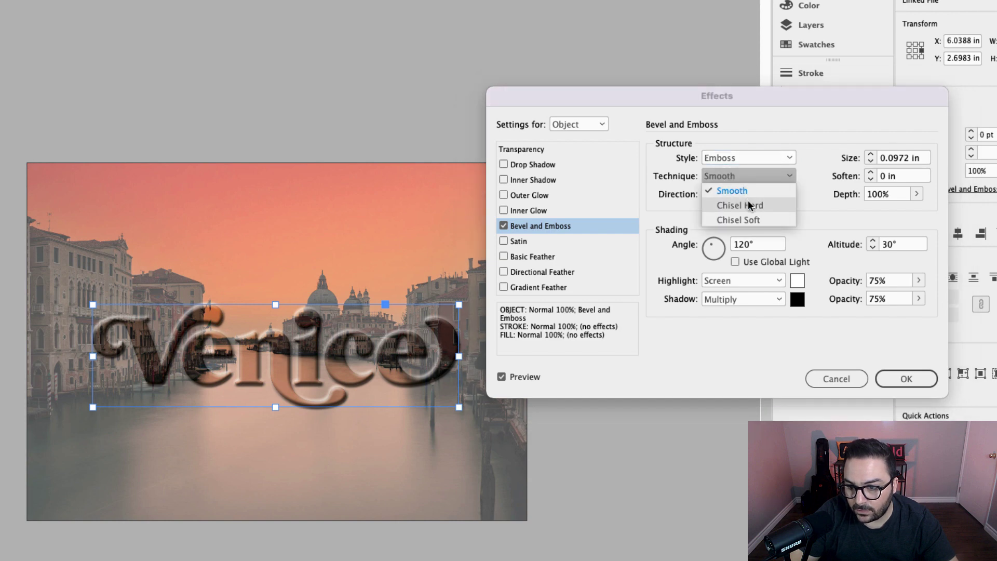
click(744, 177)
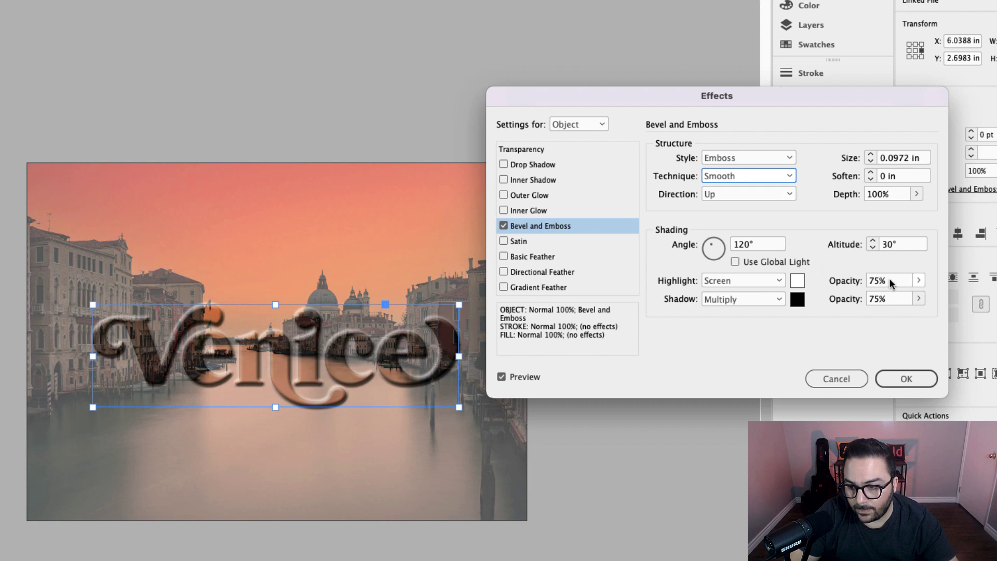
- Set highlight opacity to 10%, shadow opacity to 65% and the light angle to 130°
drag(884, 279, 859, 279)
text(10)
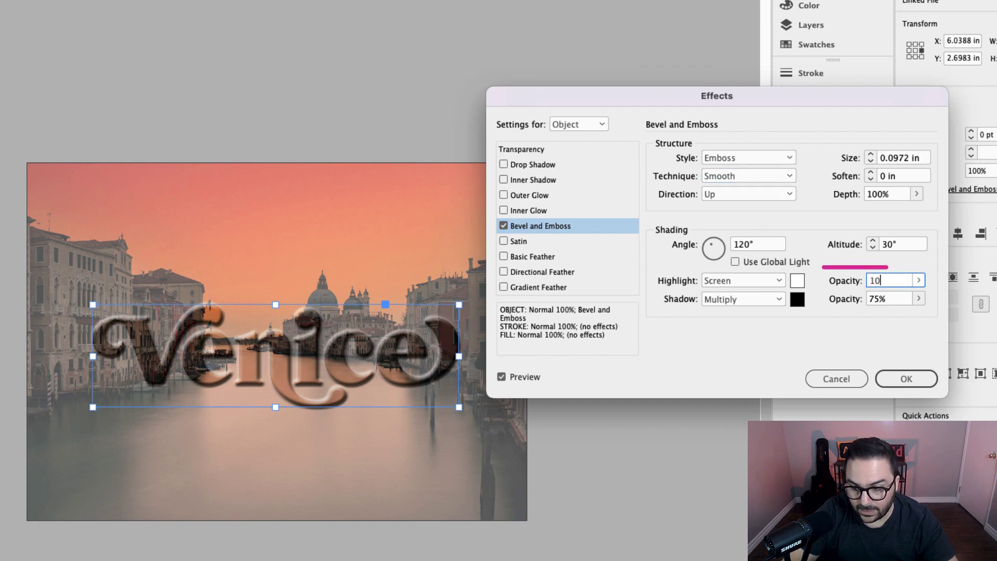
key(Tab)
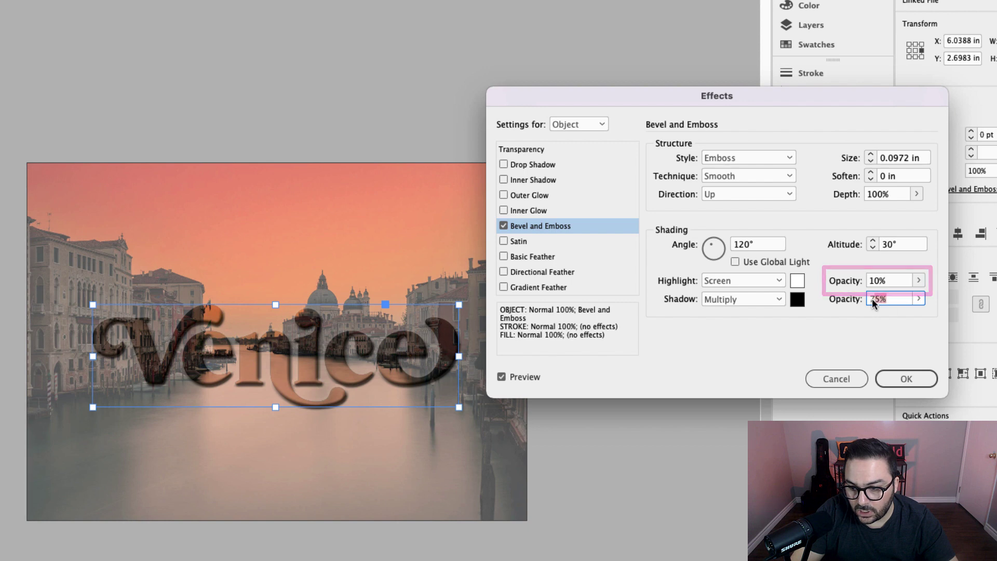
text(65)
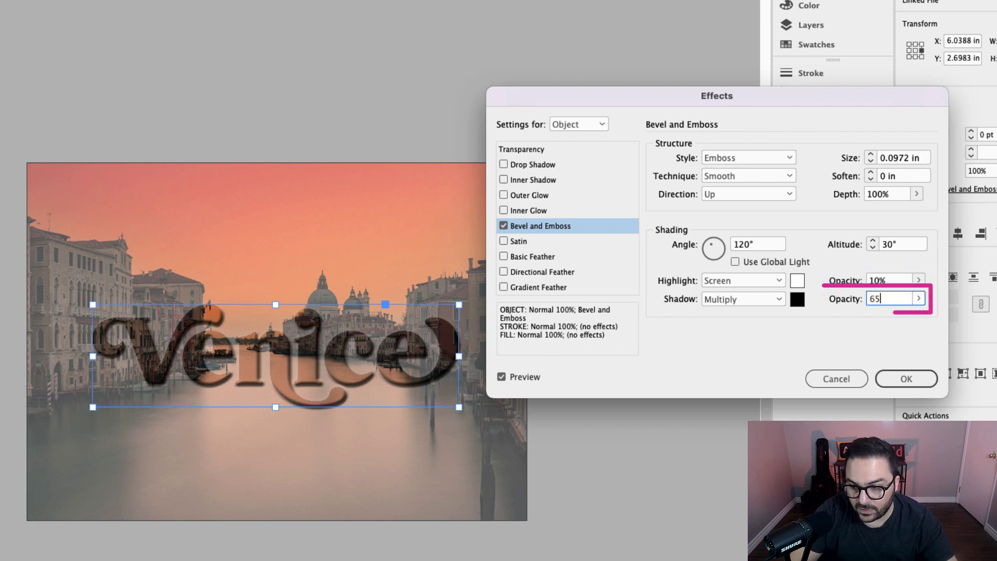
click(762, 242)
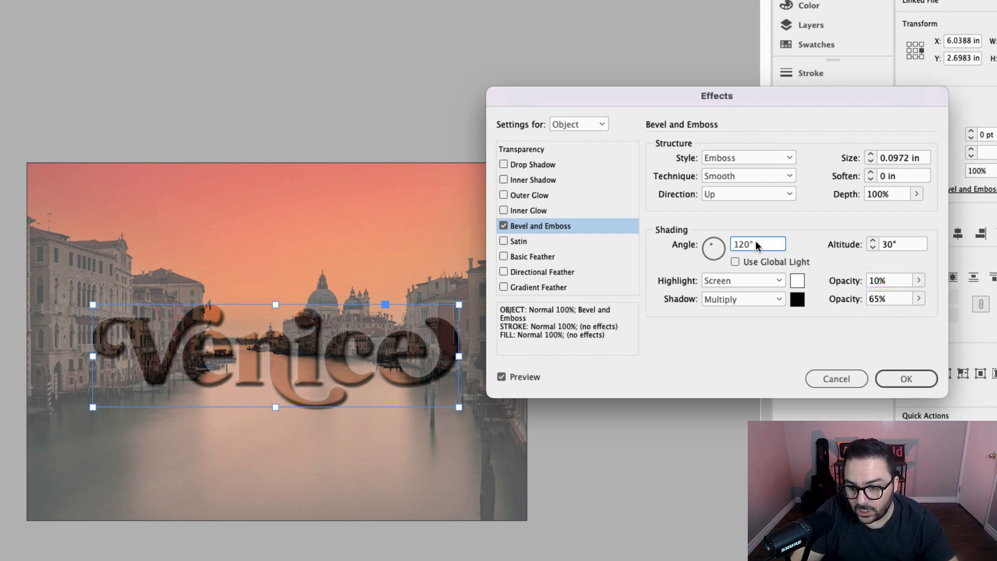
text(130)
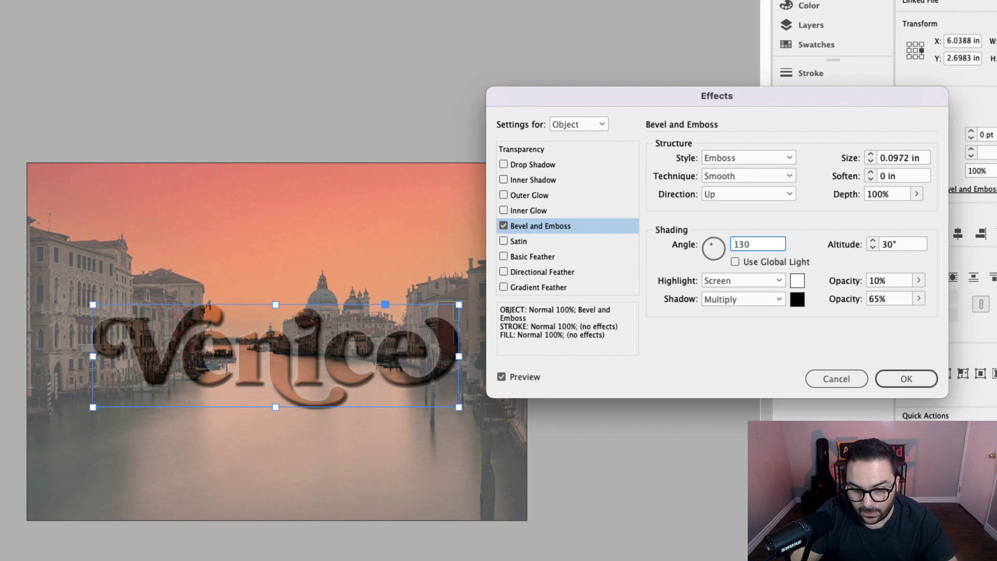
key(Tab)
key(Tab)
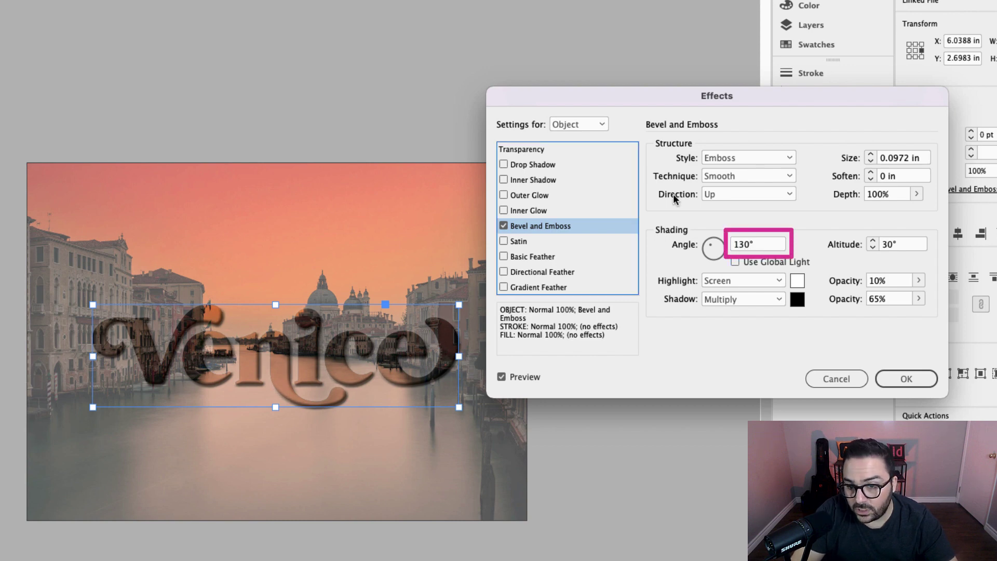
- Add a drop shadow to the Venice text with a 0.03 in X offset
click(503, 165)
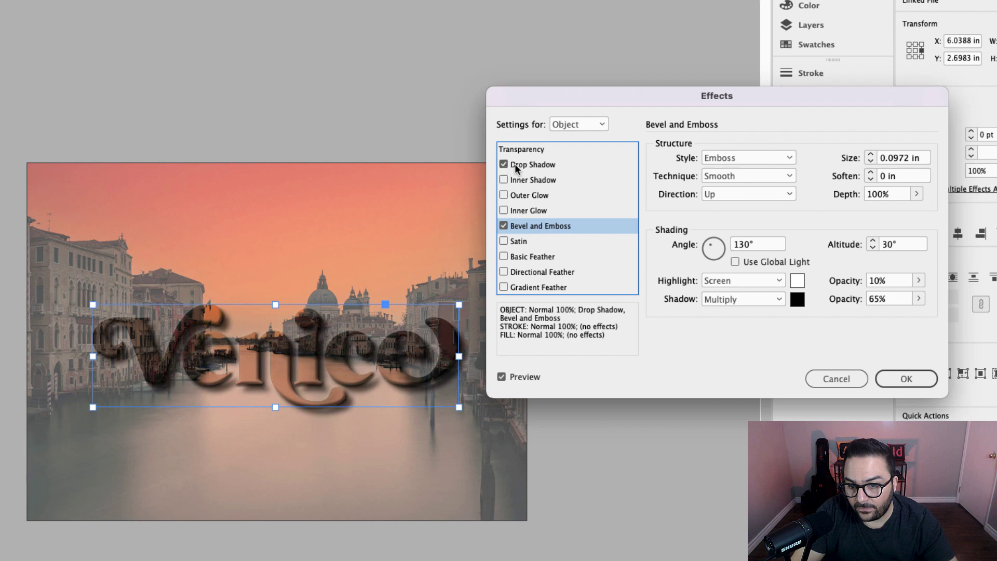
click(543, 170)
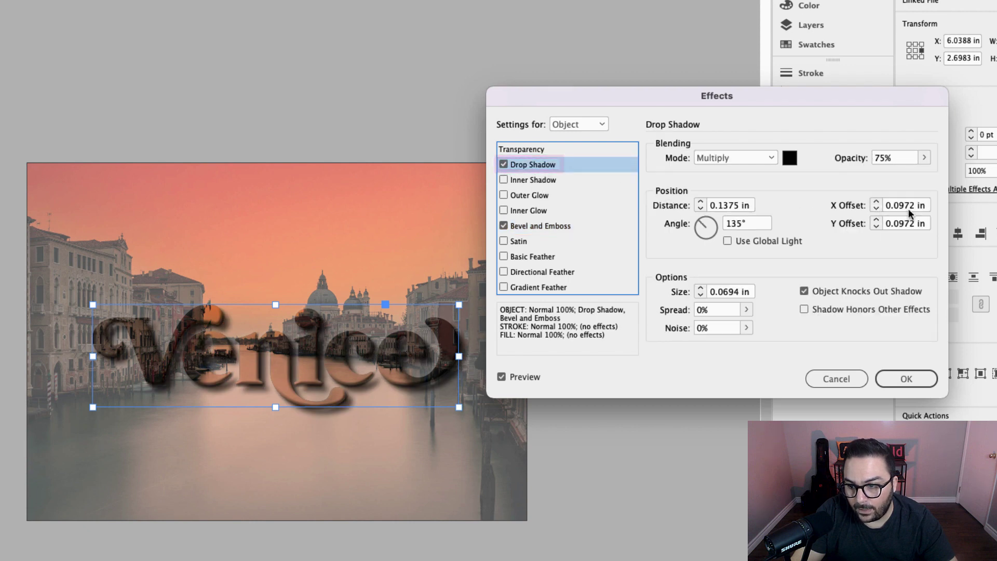
drag(926, 205, 885, 206)
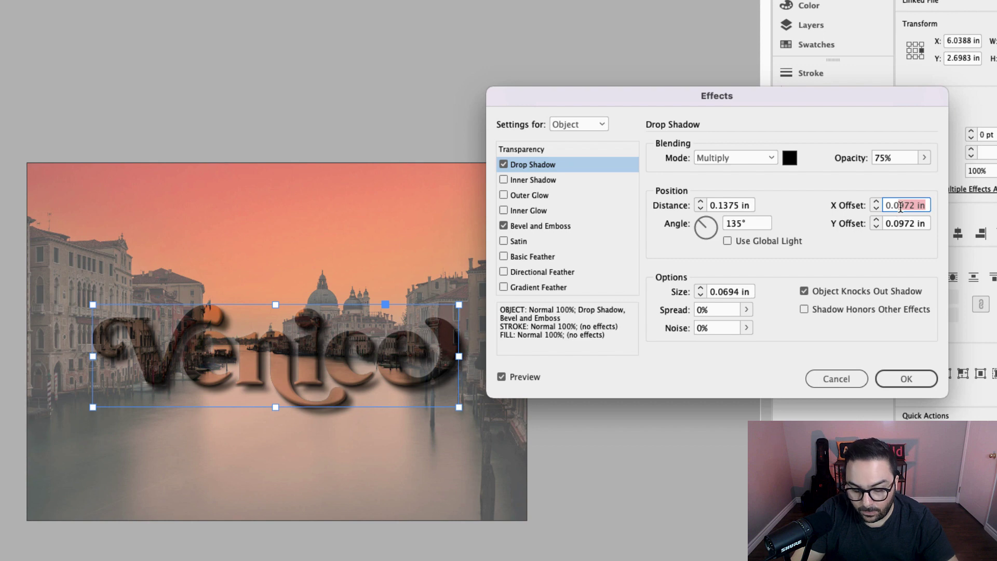
text(0.03)
key(Tab)
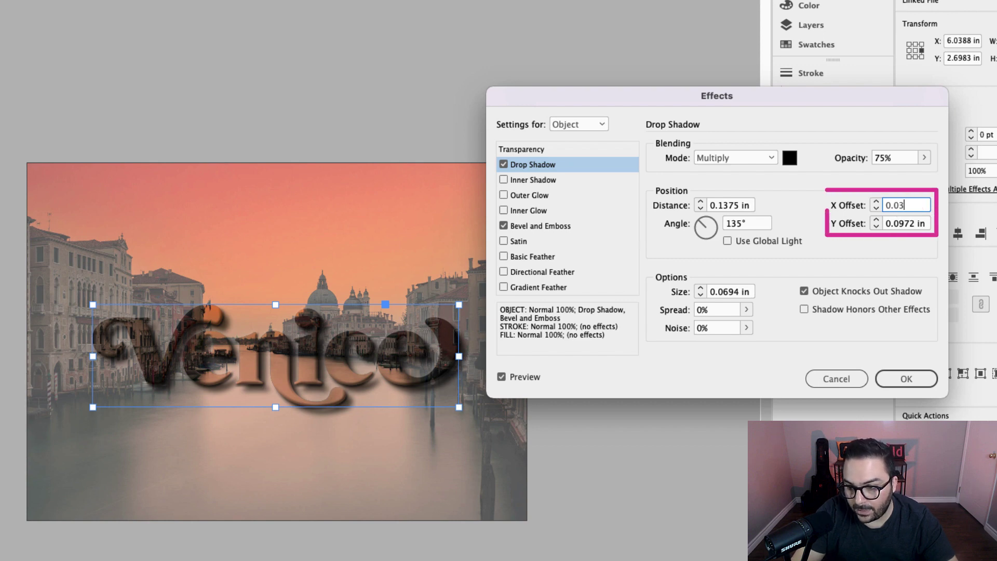
- Set the shadow's Y offset to 0.03 in and its size to 0.04 in
click(925, 225)
drag(905, 223, 886, 223)
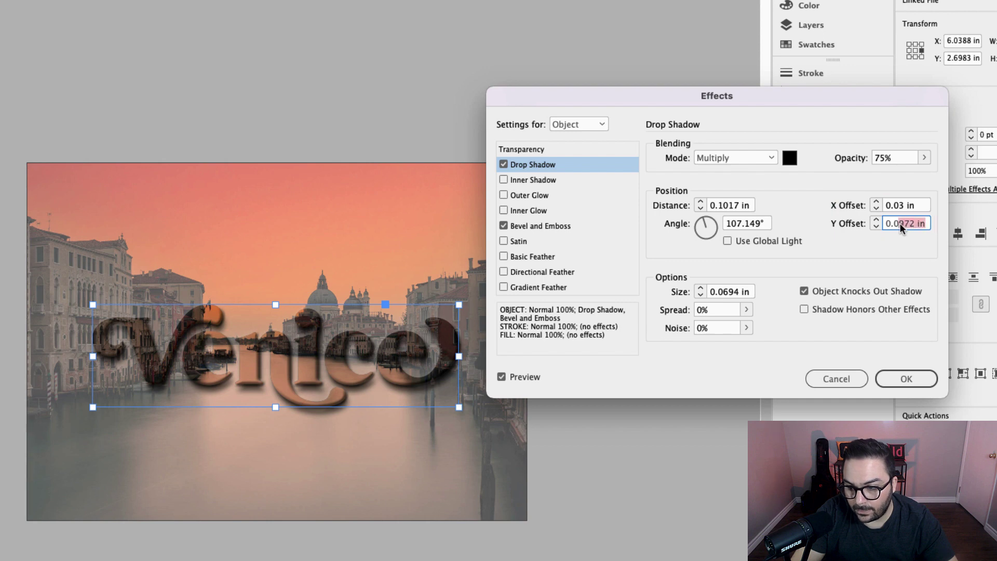
text(0.03)
key(Tab)
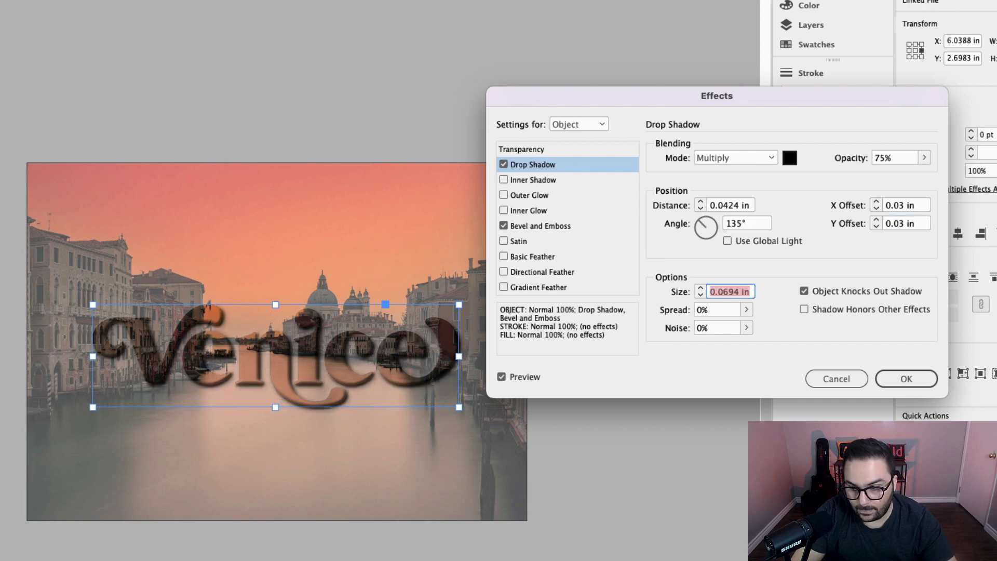
click(717, 292)
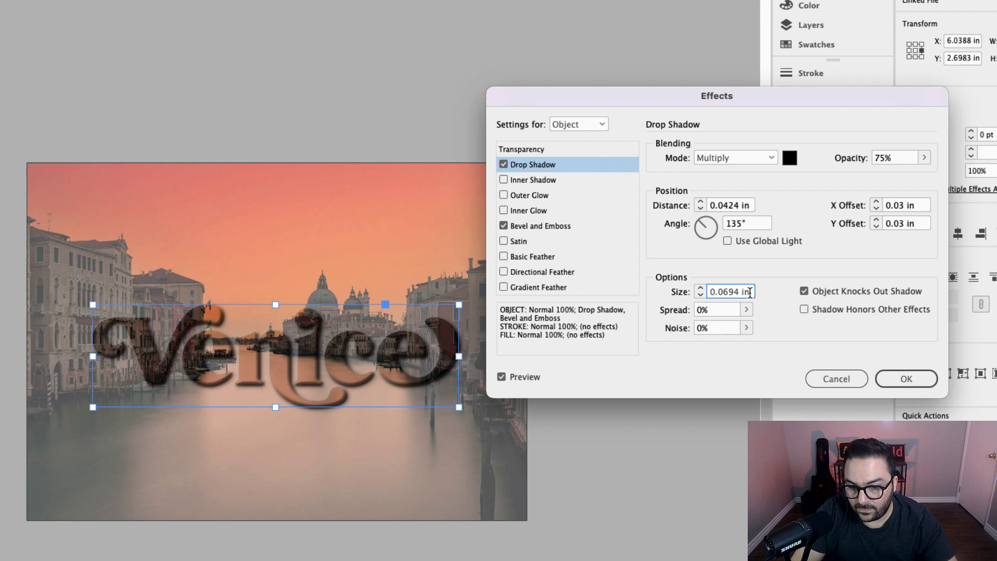
drag(750, 292, 730, 292)
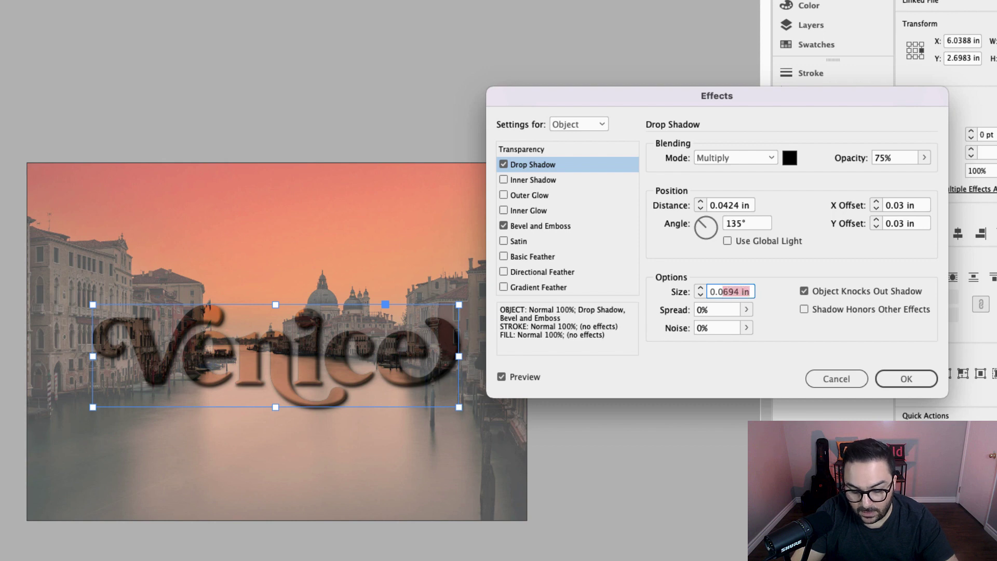
text(4)
key(Tab)
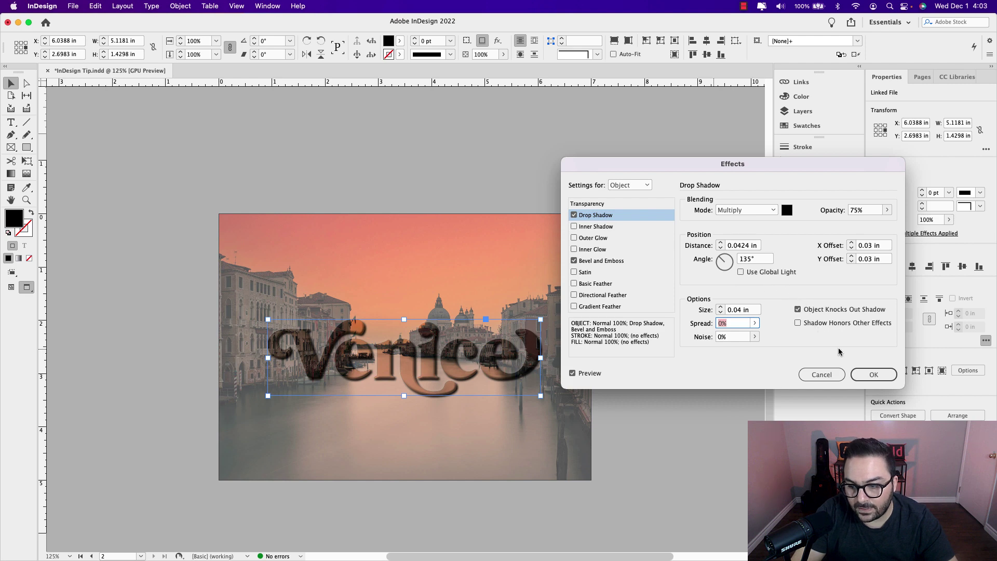
- Apply the effects, then lower the canal photo's opacity to 53%
click(870, 376)
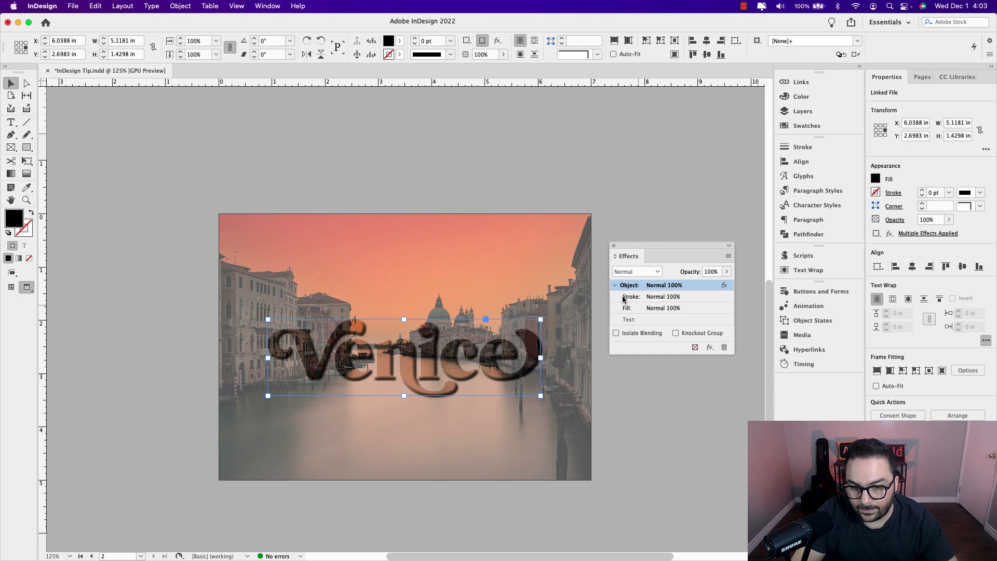
click(543, 269)
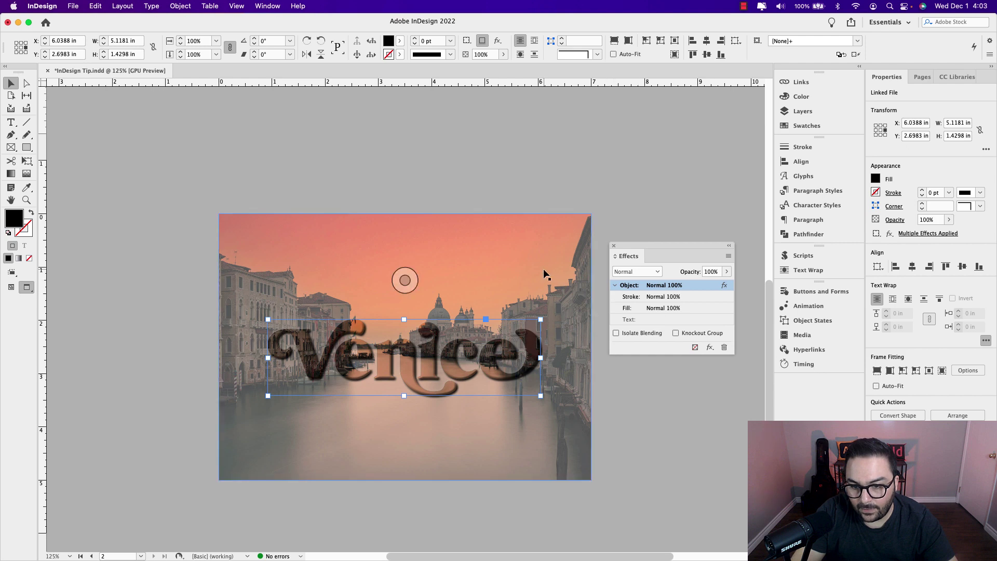
double_click(492, 254)
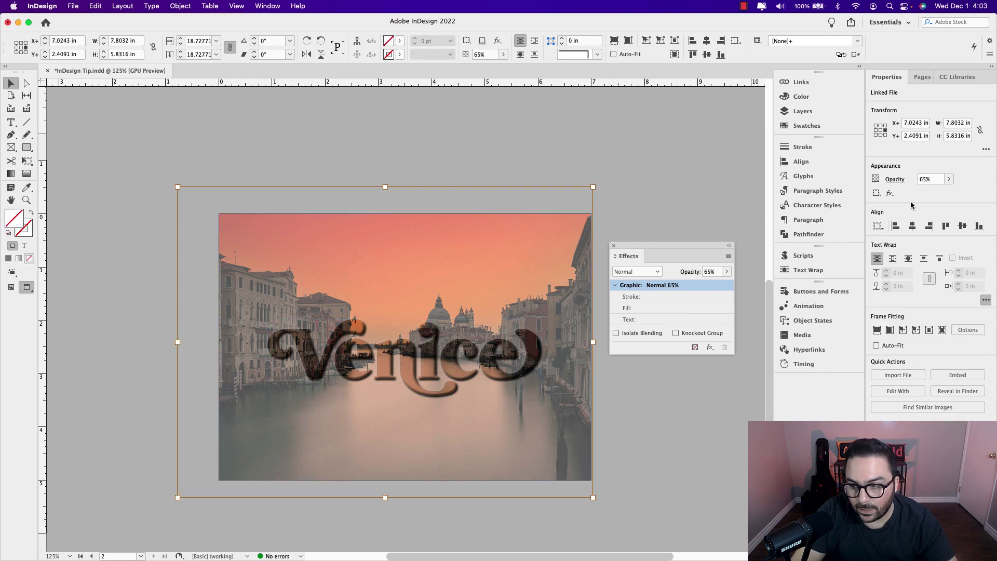
click(947, 179)
drag(930, 193, 925, 192)
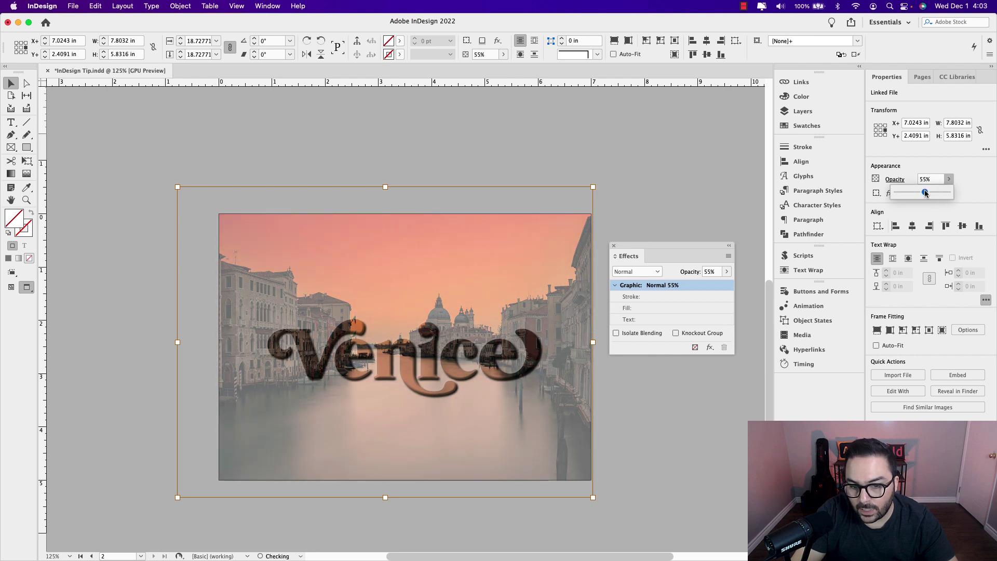
click(616, 202)
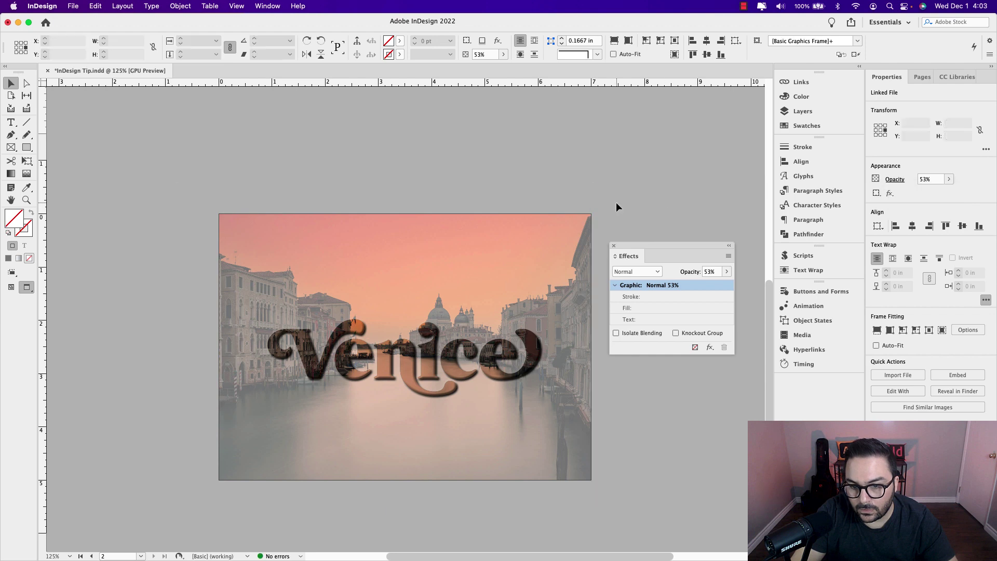
- Fill the background photo's frame with [Black] at a 50% tint
click(568, 242)
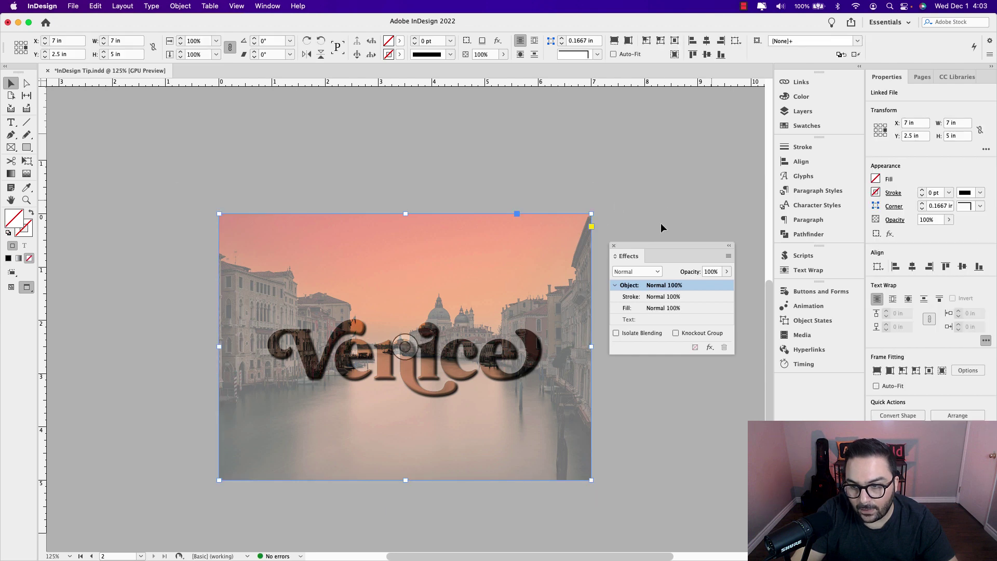
click(802, 127)
click(681, 146)
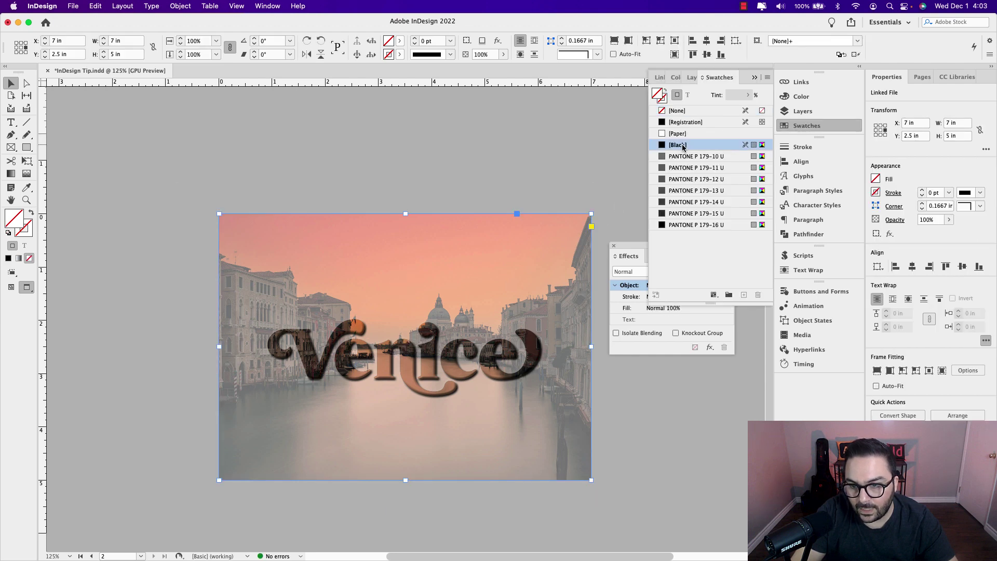
click(733, 95)
text(50)
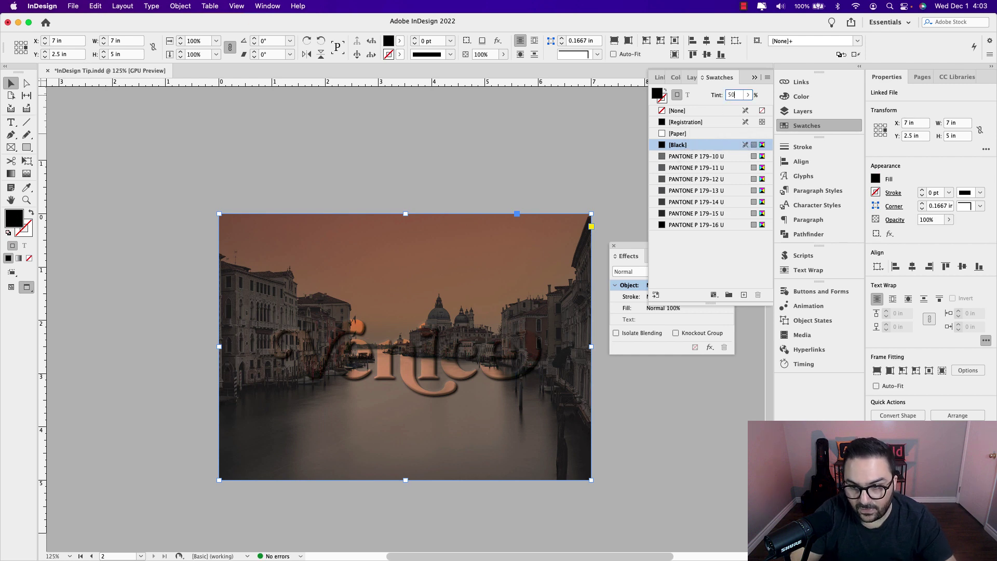
key(Return)
- Set the canal photo's blend mode to Luminosity
double_click(525, 253)
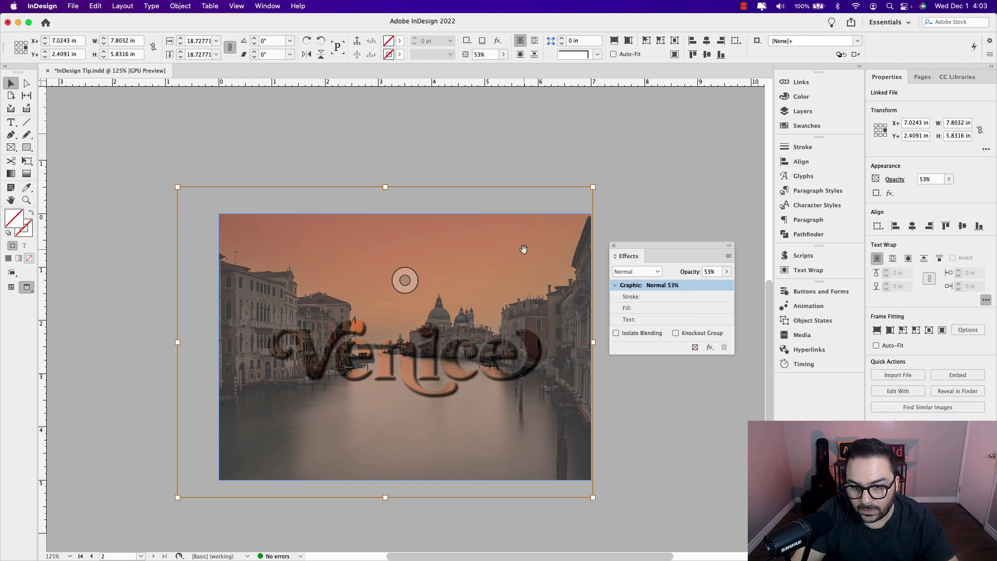
click(893, 180)
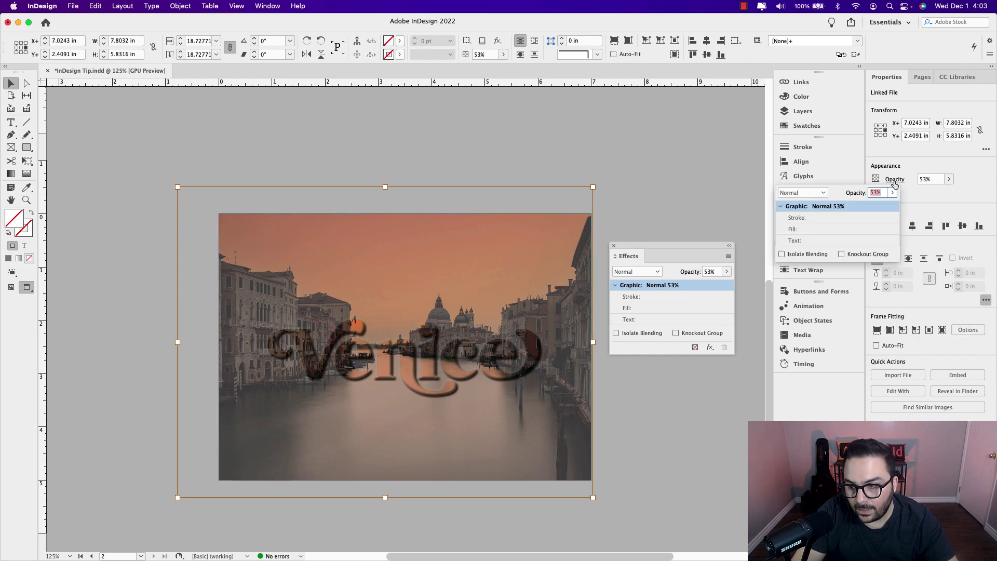
click(821, 194)
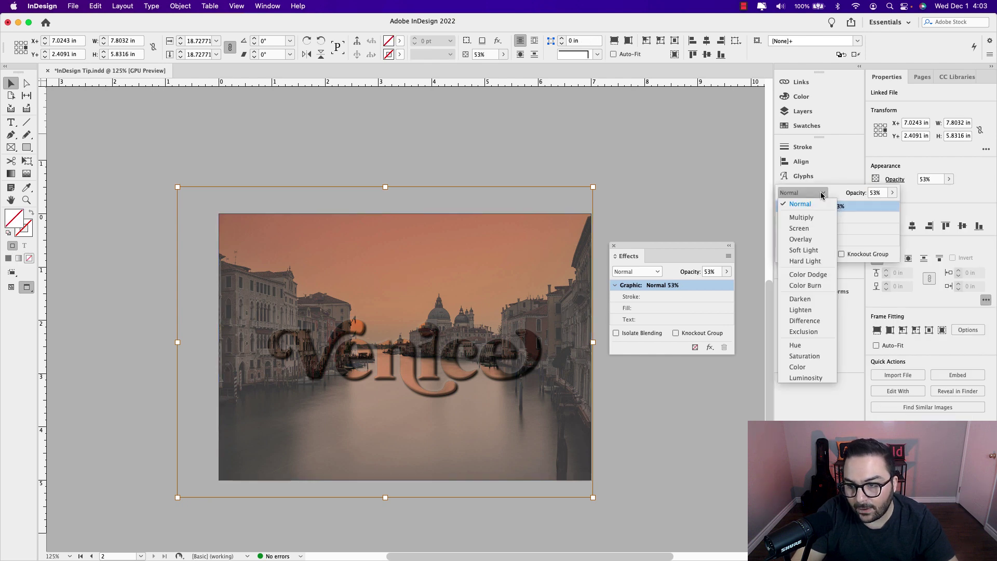
click(821, 379)
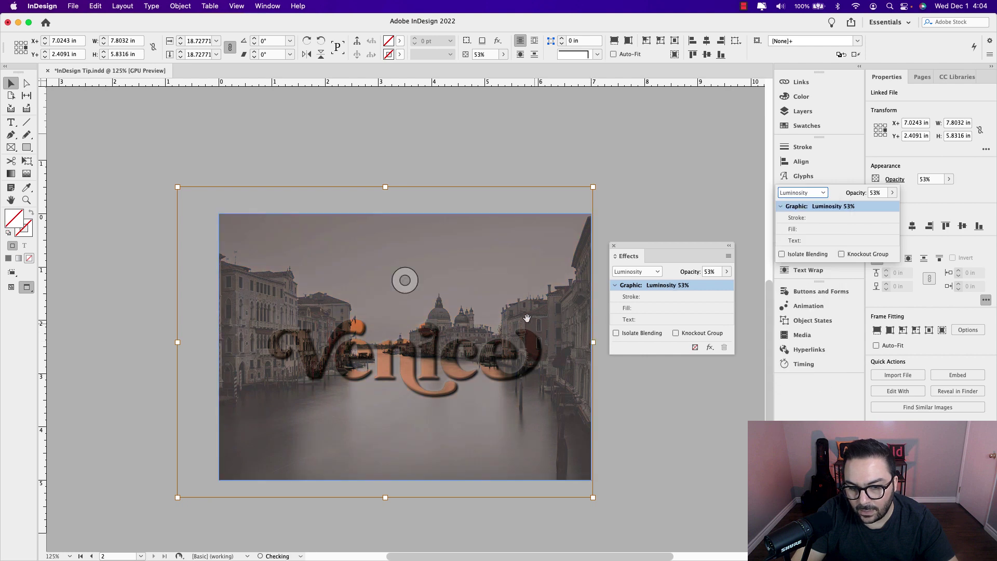
click(724, 274)
- Lower the photo's opacity to about 41% and switch its blend mode to Screen
click(726, 274)
mouse_move(702, 285)
mouse_down()
mouse_move(681, 286)
mouse_move(696, 286)
mouse_up()
click(656, 272)
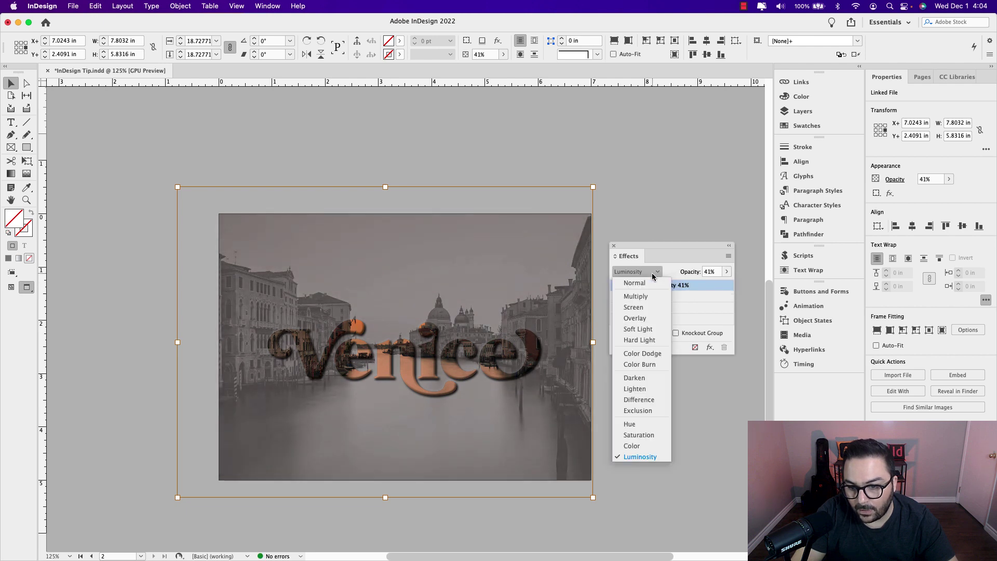
click(648, 307)
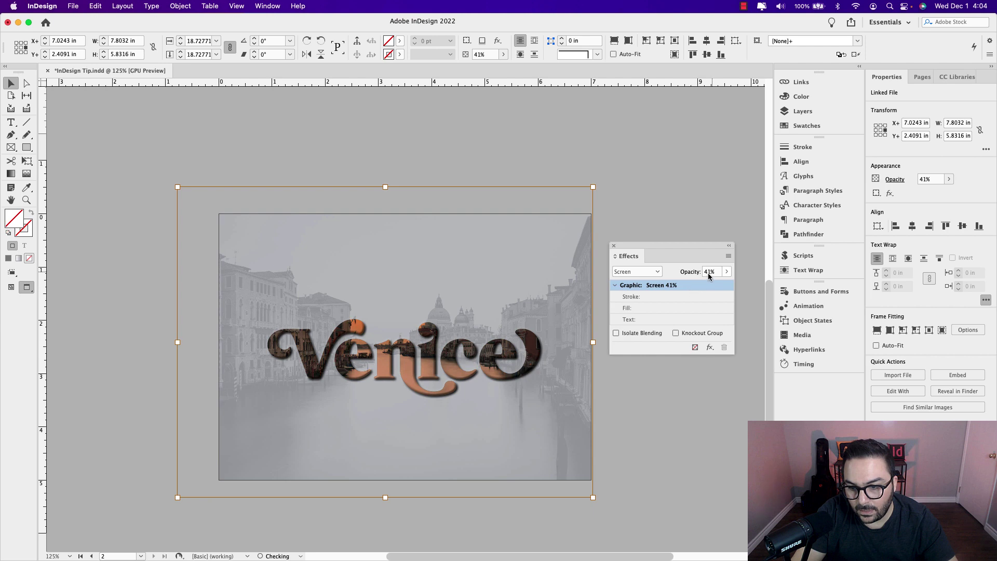
click(725, 273)
- Drag the background photo's Effects opacity slider up to 83% for a pale haze
drag(696, 288, 718, 285)
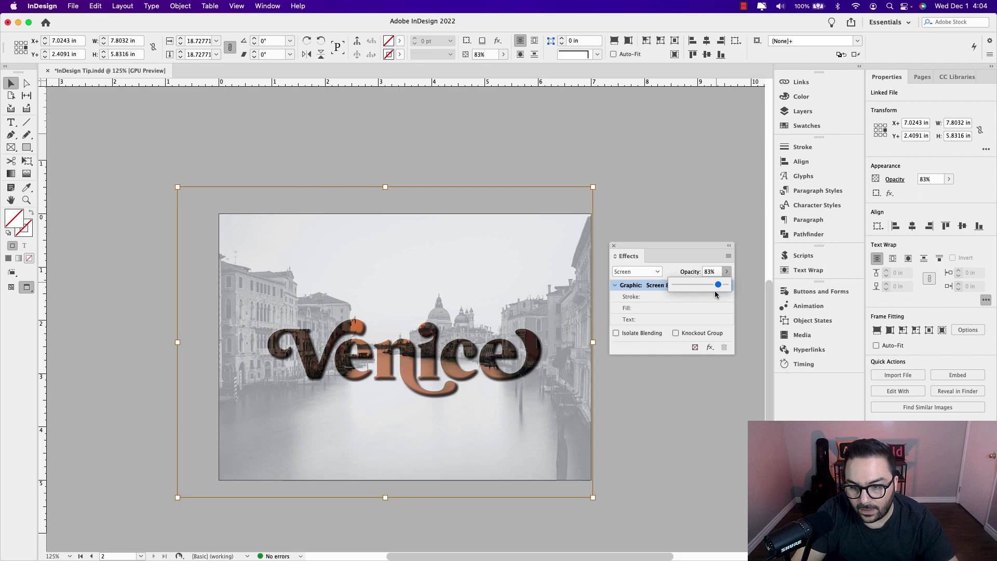